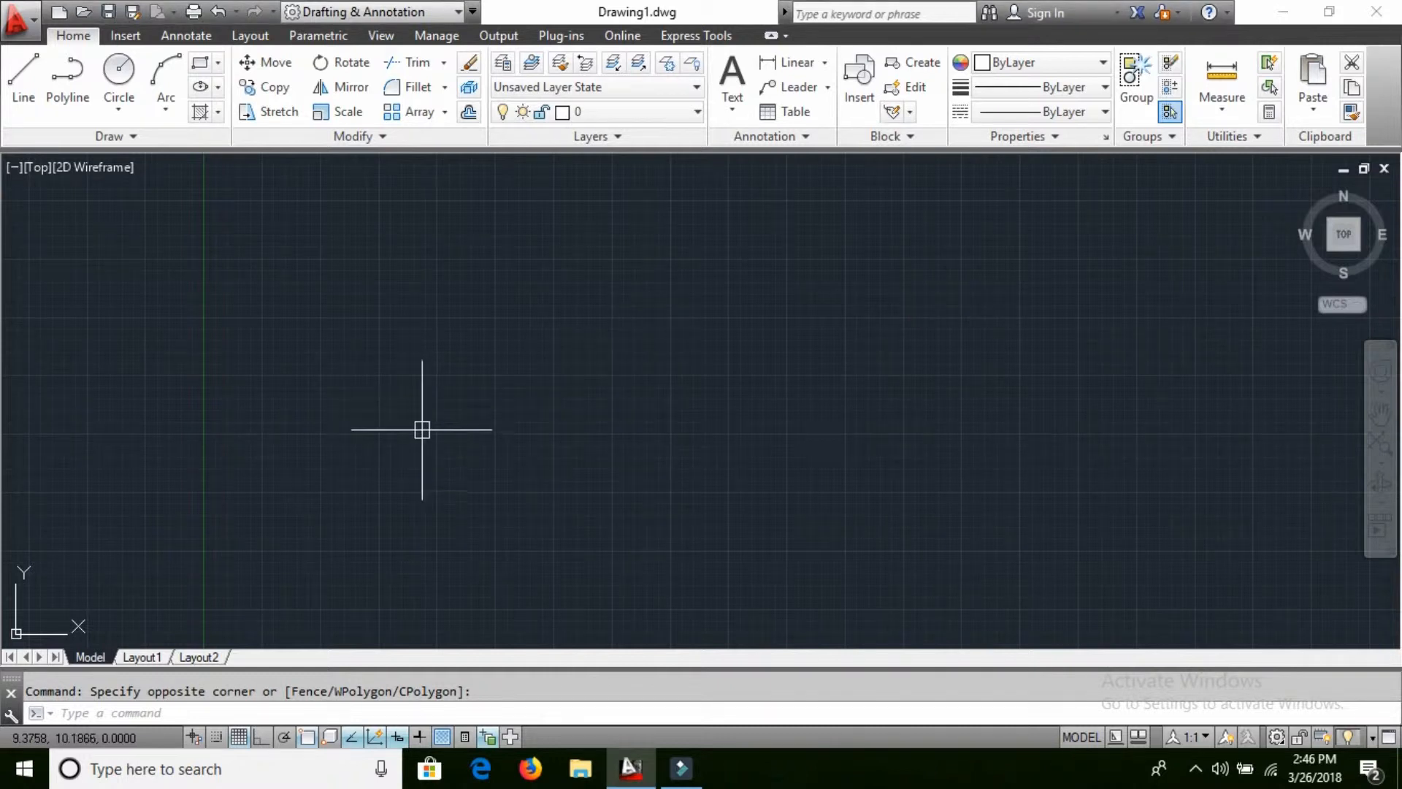
- Draw a circle with a radius of 5 in the empty drawing area
{"action": "type", "text": "c"}
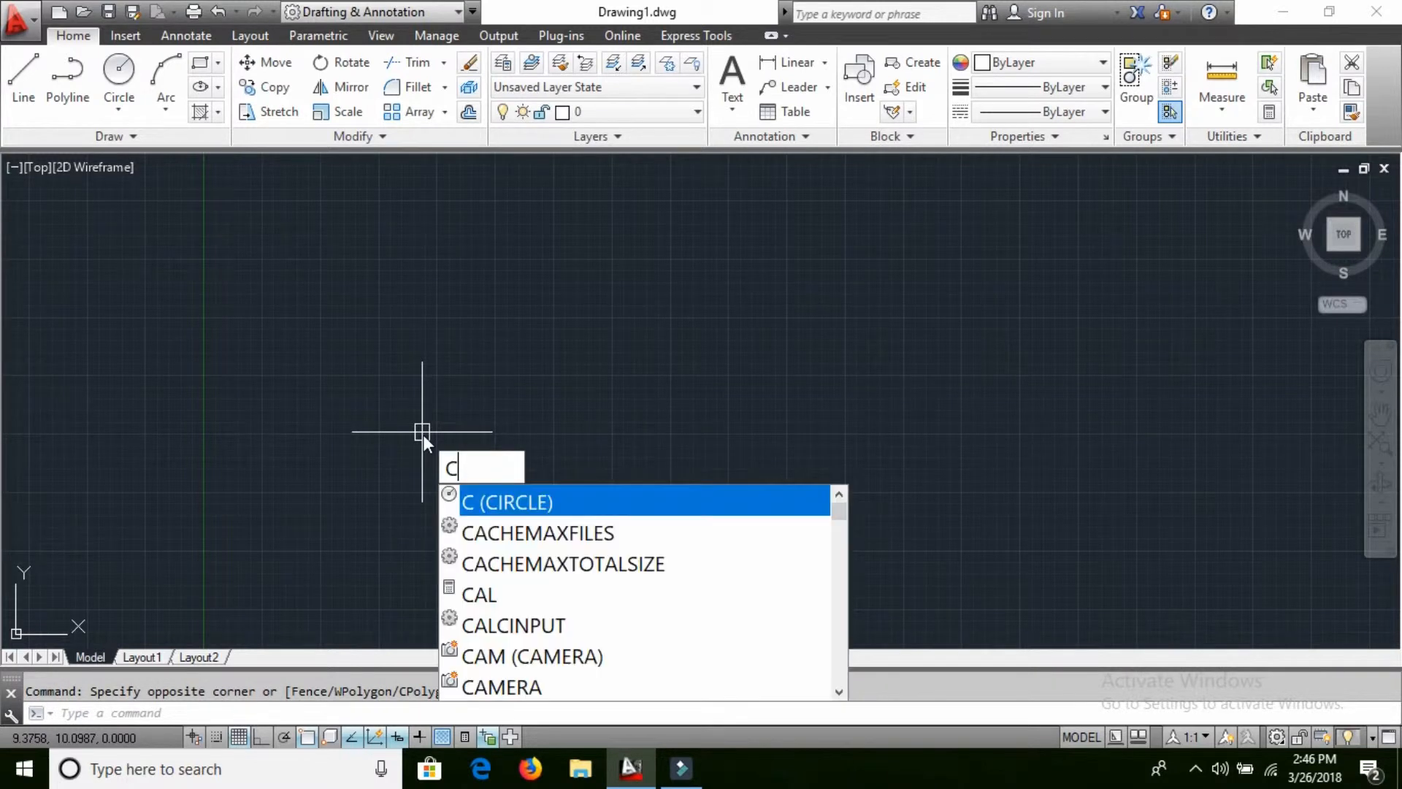
{"action": "key", "text": "Return"}
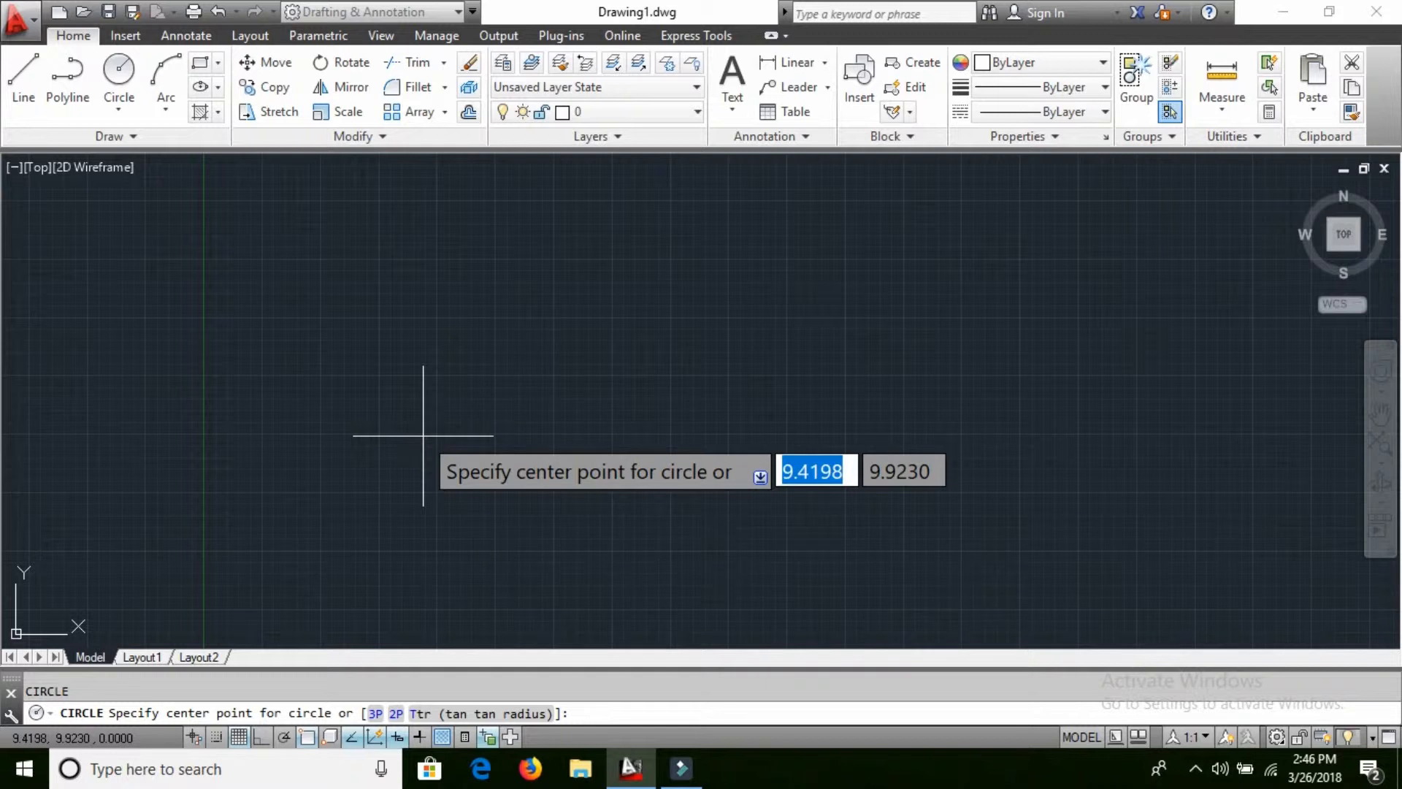
{"action": "left_click", "coordinate": [453, 388]}
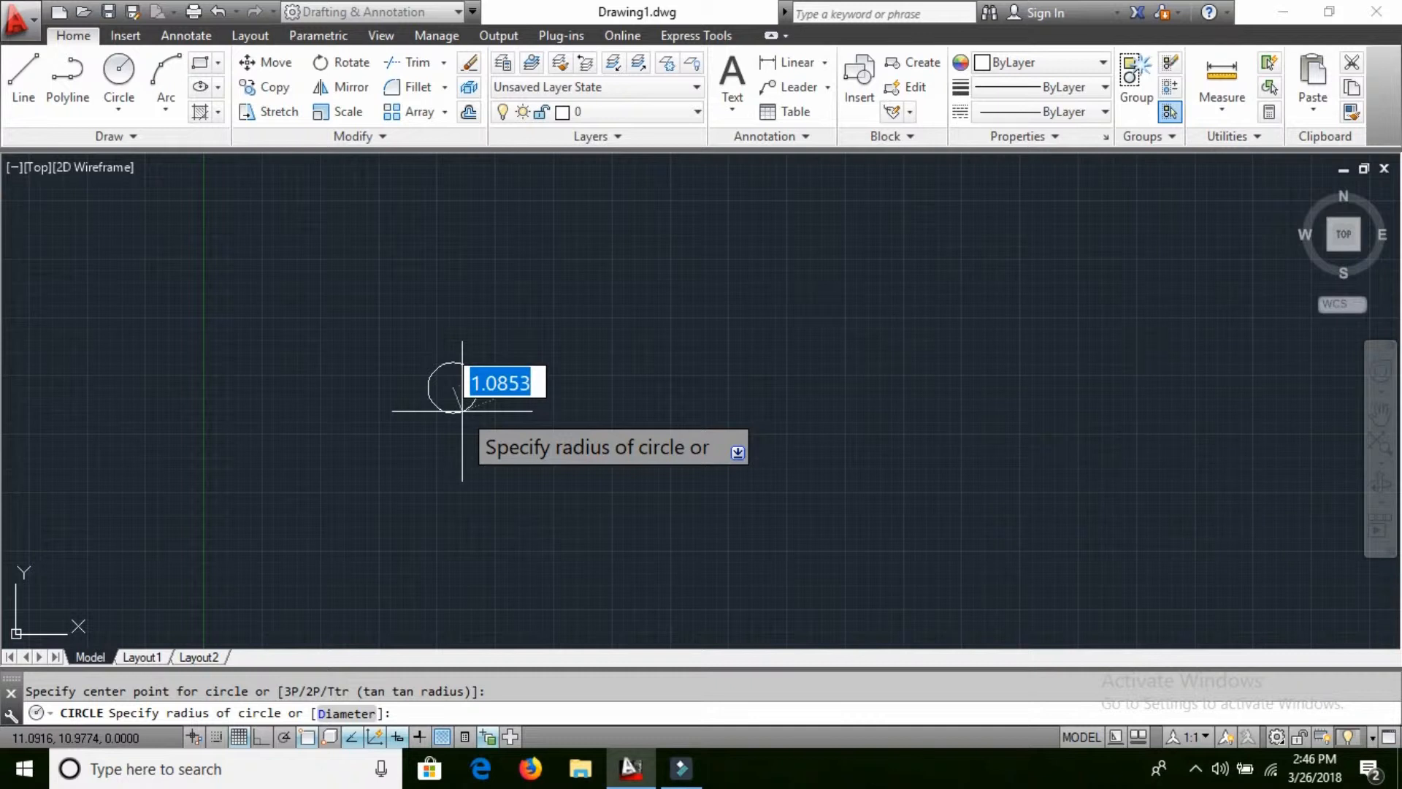
{"action": "type", "text": "5"}
{"action": "key", "text": "Return"}
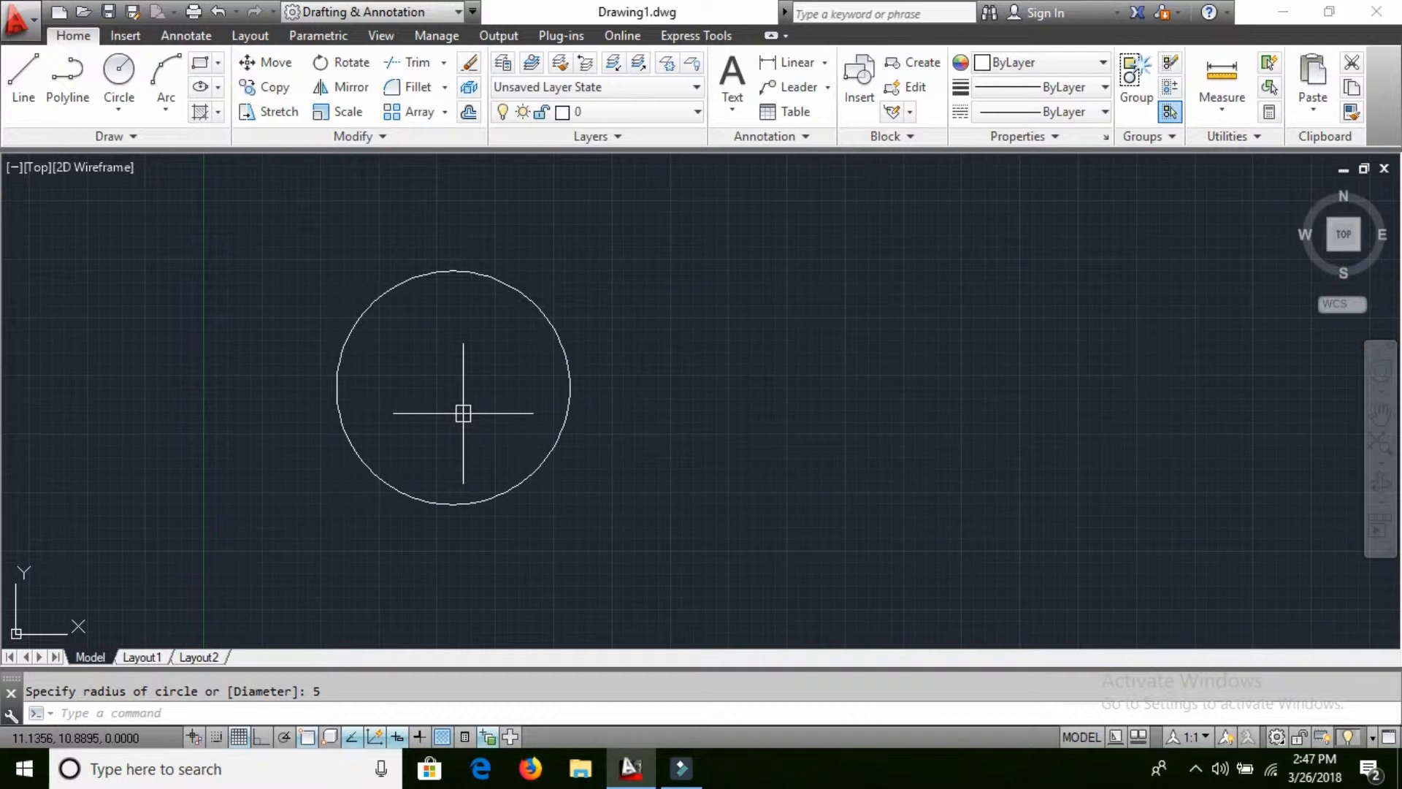
- Select the circle and examine its geometry in the Quick Properties display, closing it when done
{"action": "left_click", "coordinate": [527, 304]}
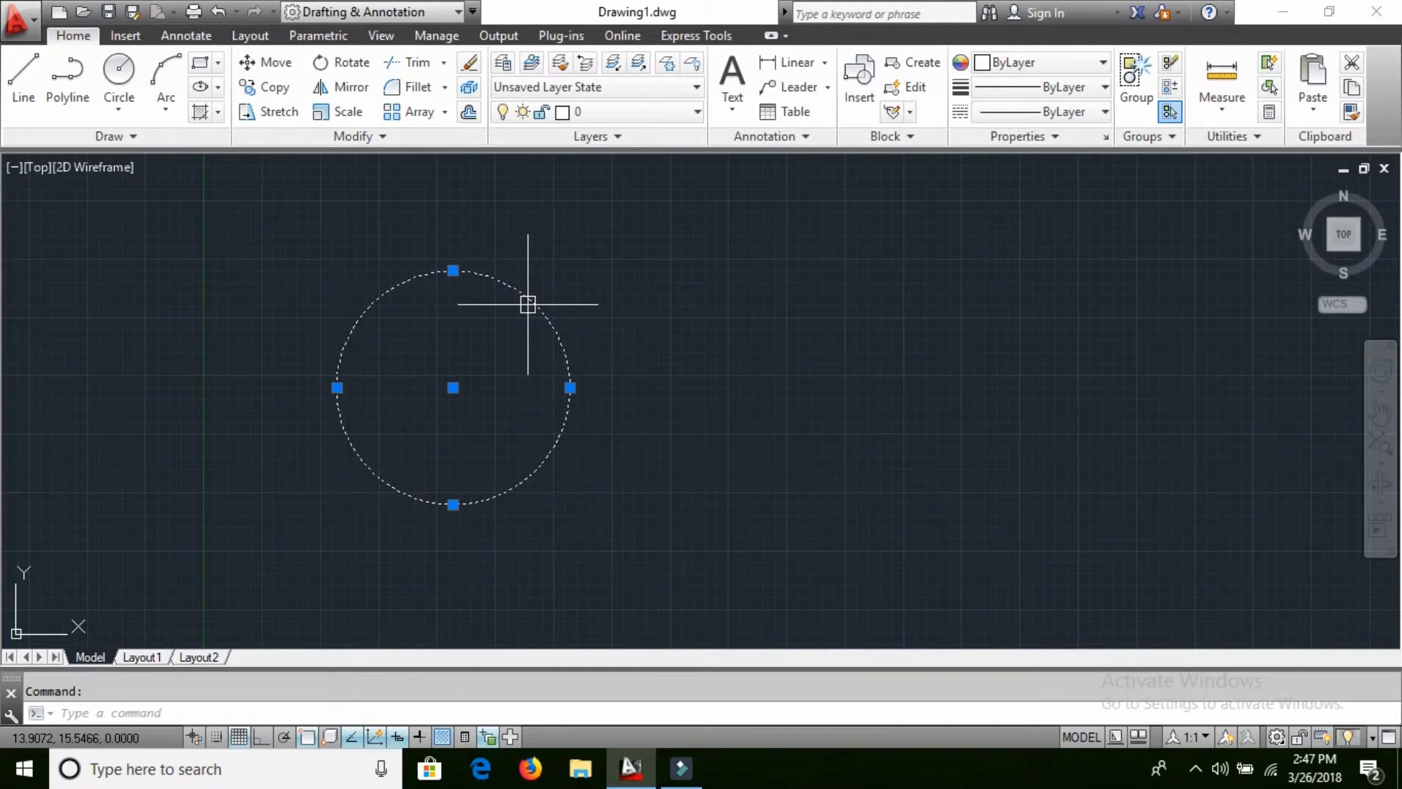
{"action": "key", "text": "ctrl+shift+p"}
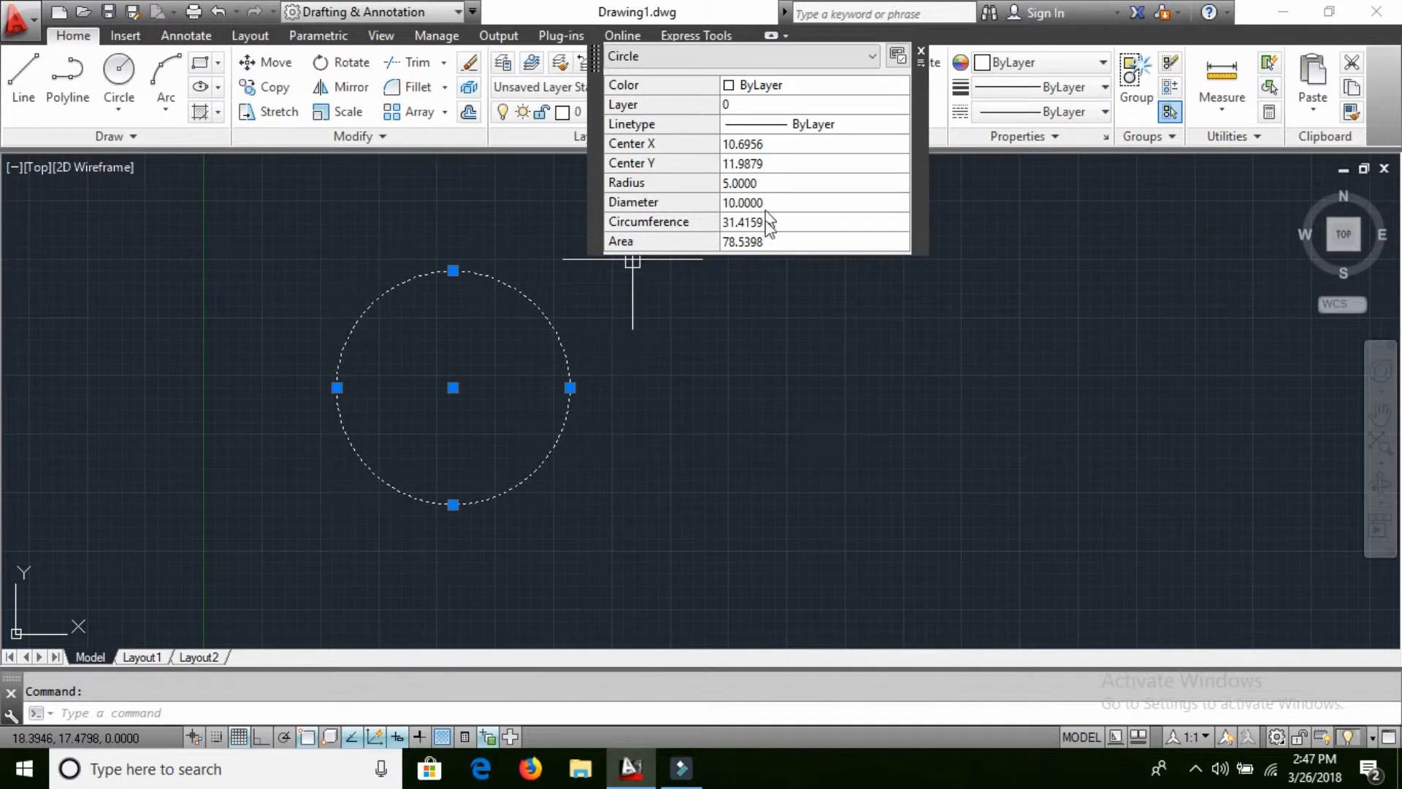
{"action": "left_click", "coordinate": [921, 50]}
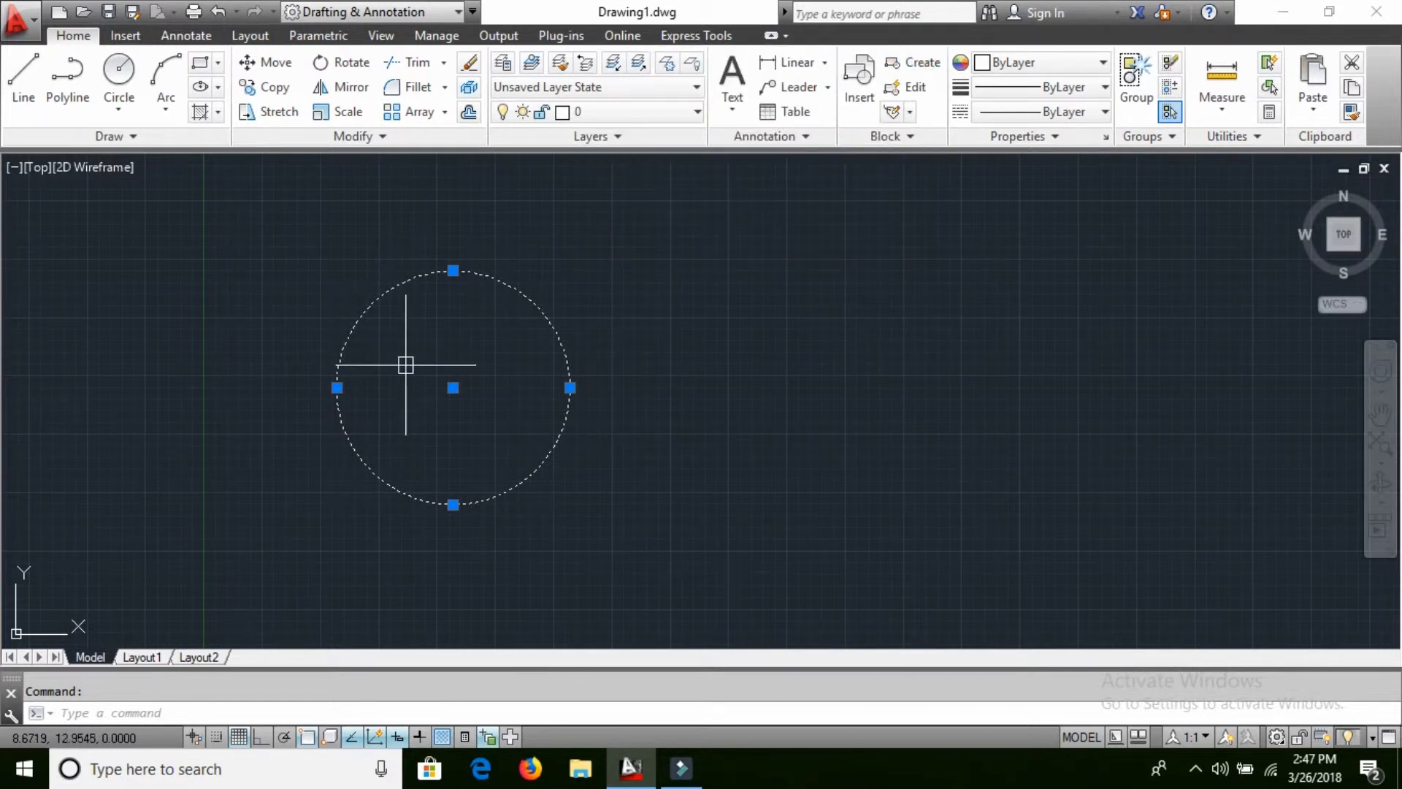
- Show the full Properties of the selected circle with the CH command and set its radius to 6
{"action": "type", "text": "CH"}
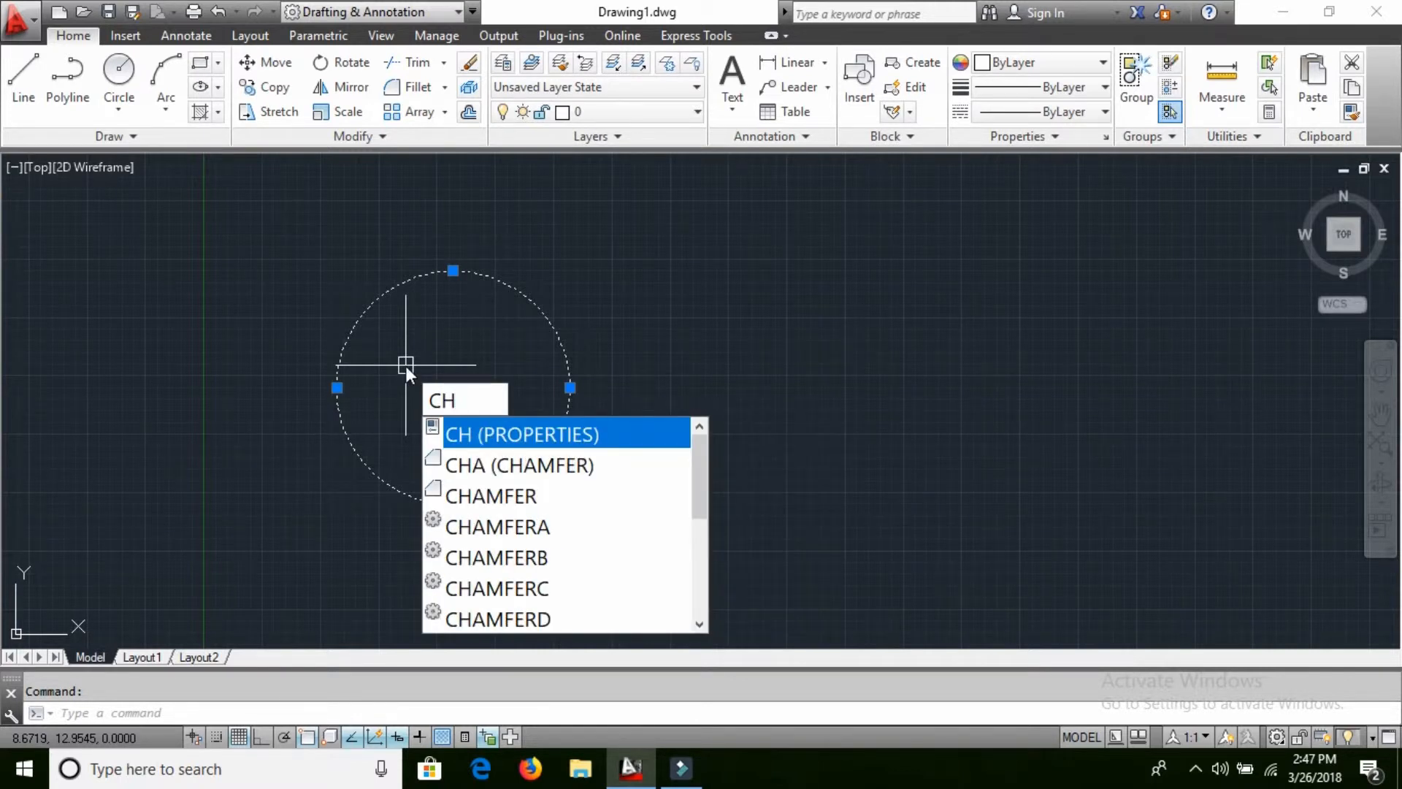
{"action": "key", "text": "Return"}
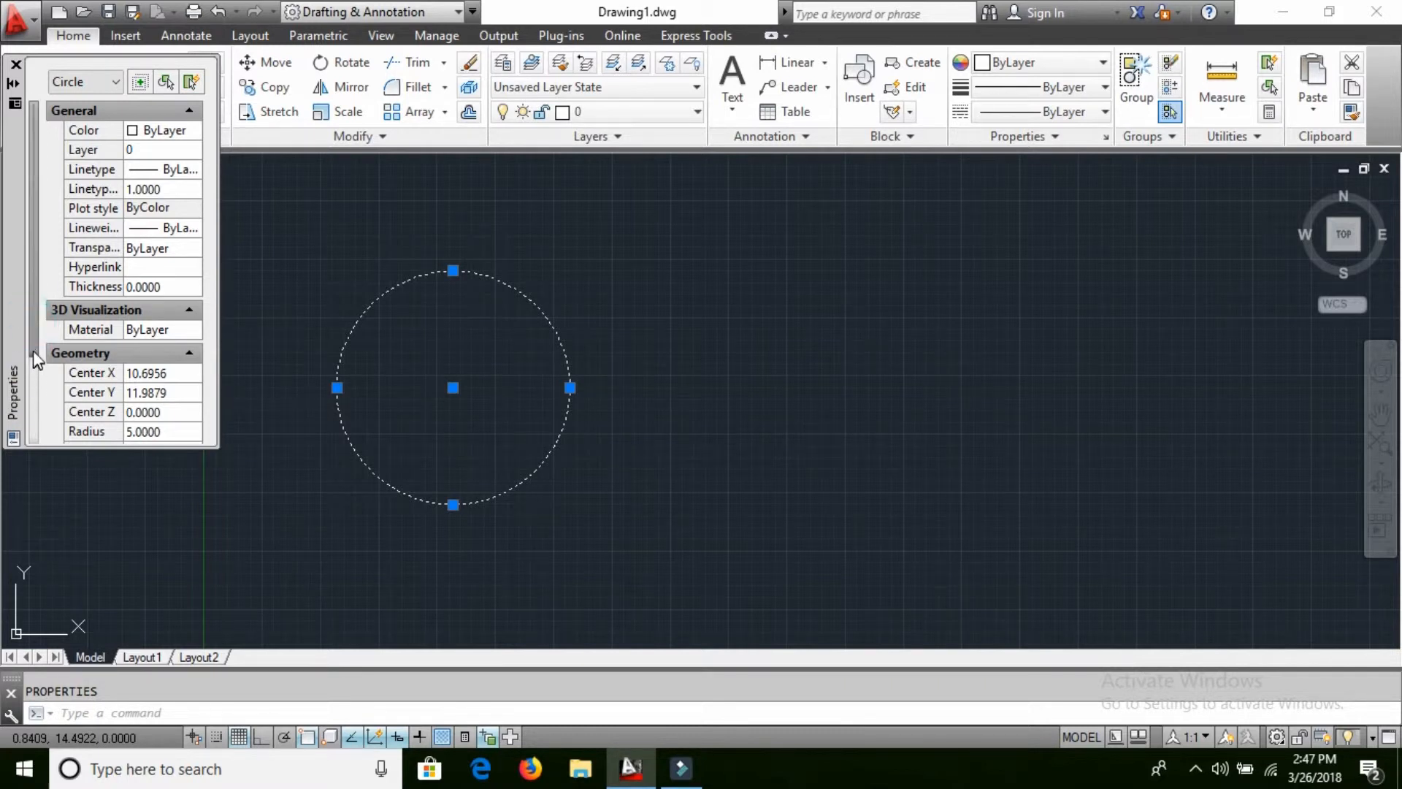
{"action": "left_click_drag", "start_coordinate": [32, 352], "coordinate": [32, 466]}
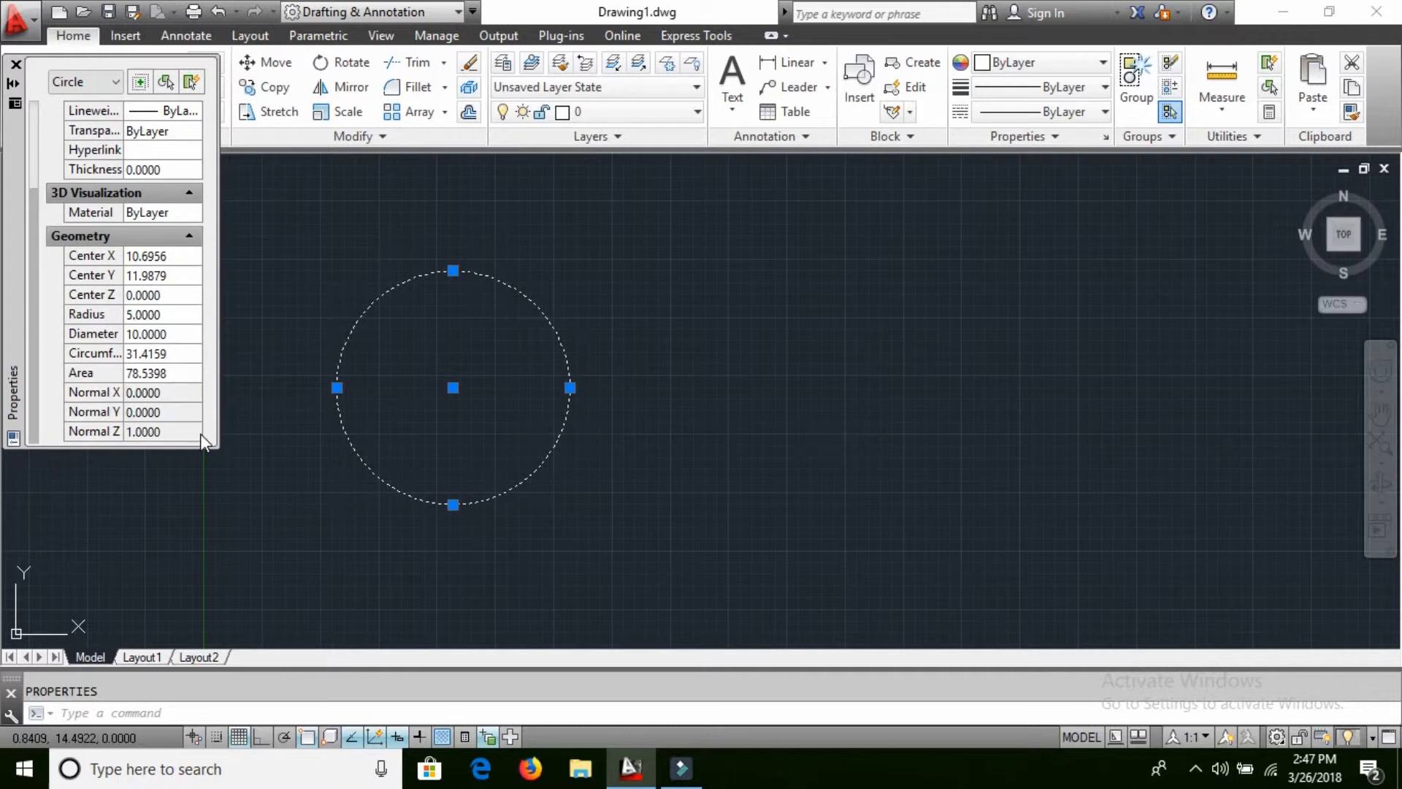
{"action": "left_click", "coordinate": [150, 315]}
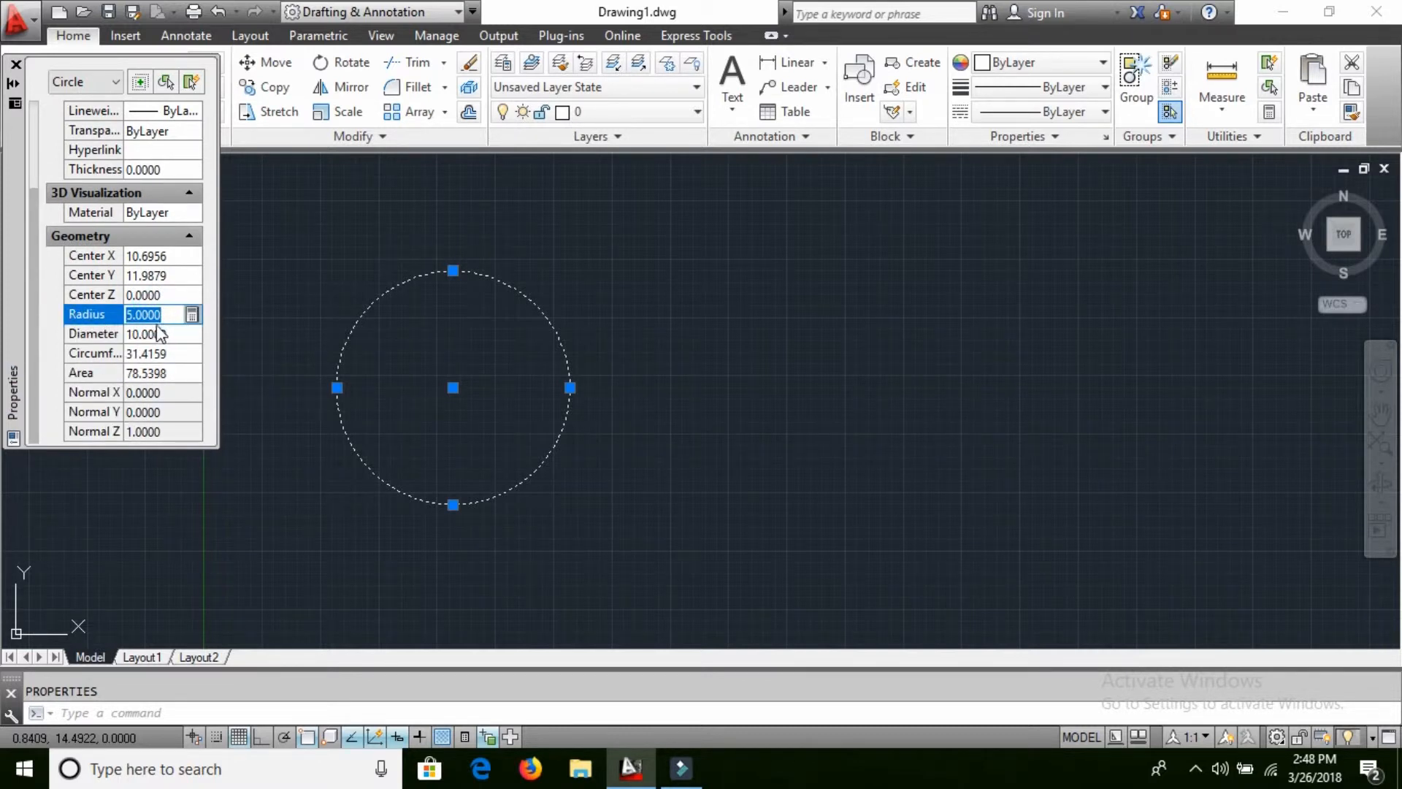
{"action": "type", "text": "6"}
{"action": "key", "text": "Return"}
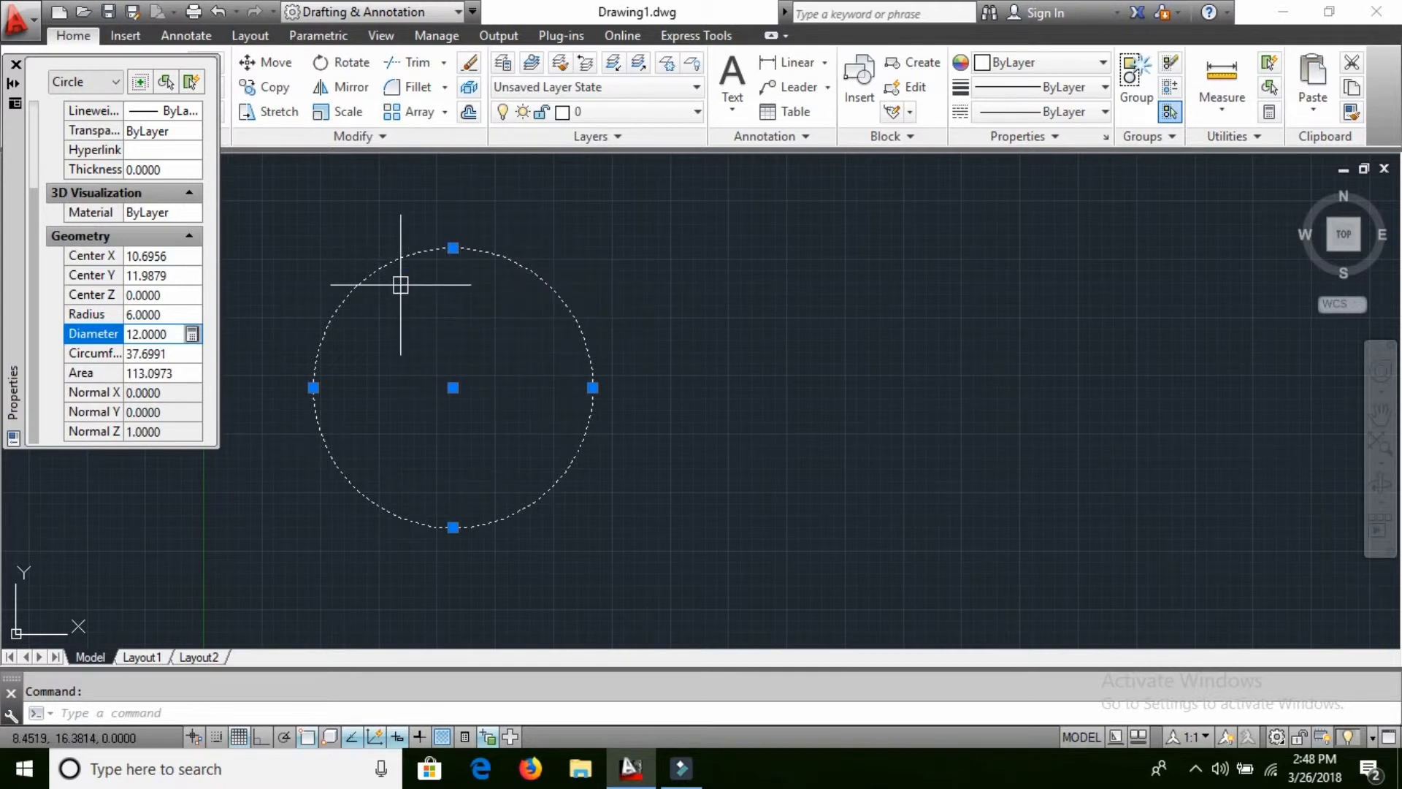
- Set the circle's linetype to PHANTOM2, deselect it and inspect the line pattern up close
{"action": "left_click_drag", "start_coordinate": [36, 205], "coordinate": [31, 108]}
{"action": "left_click", "coordinate": [181, 176]}
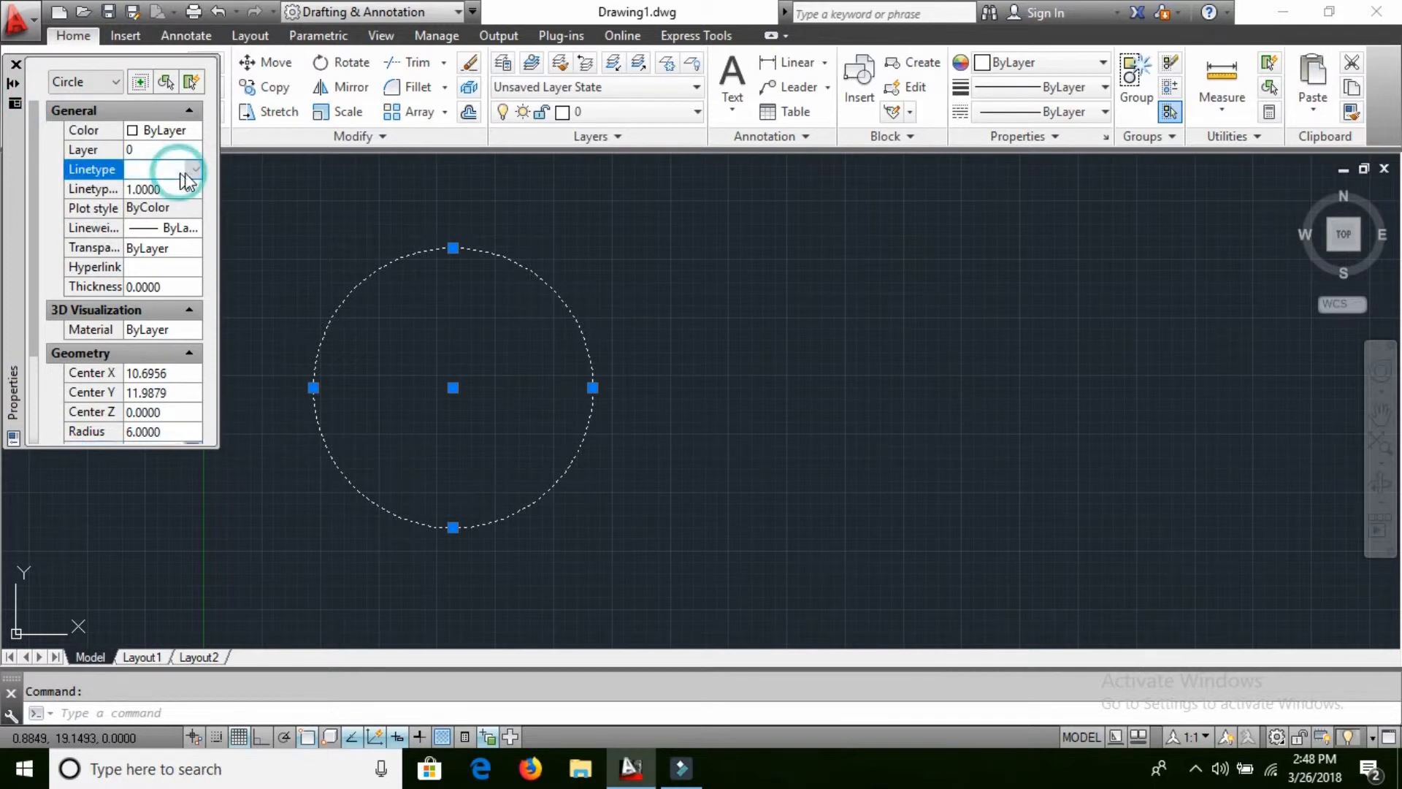
{"action": "left_click", "coordinate": [195, 169]}
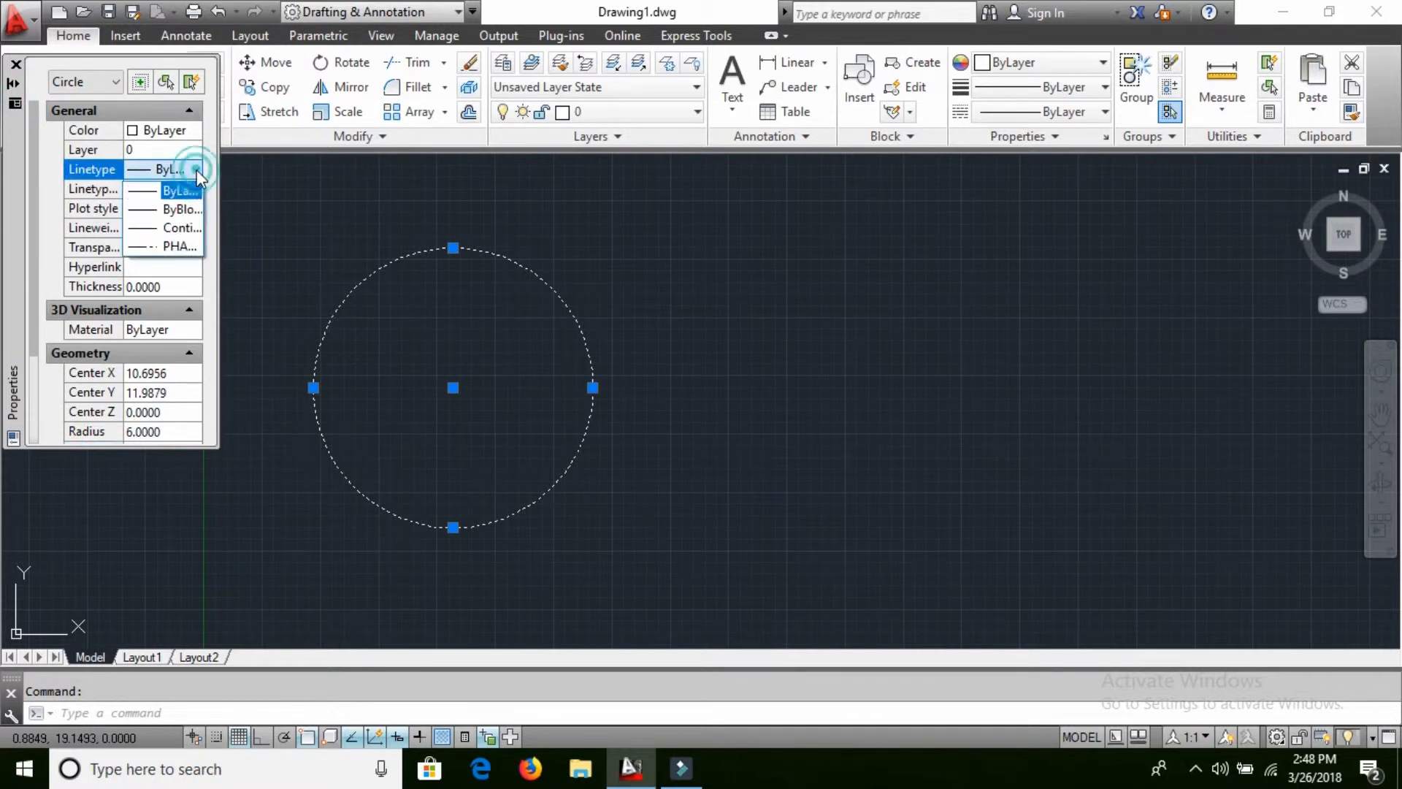
{"action": "left_click", "coordinate": [182, 247]}
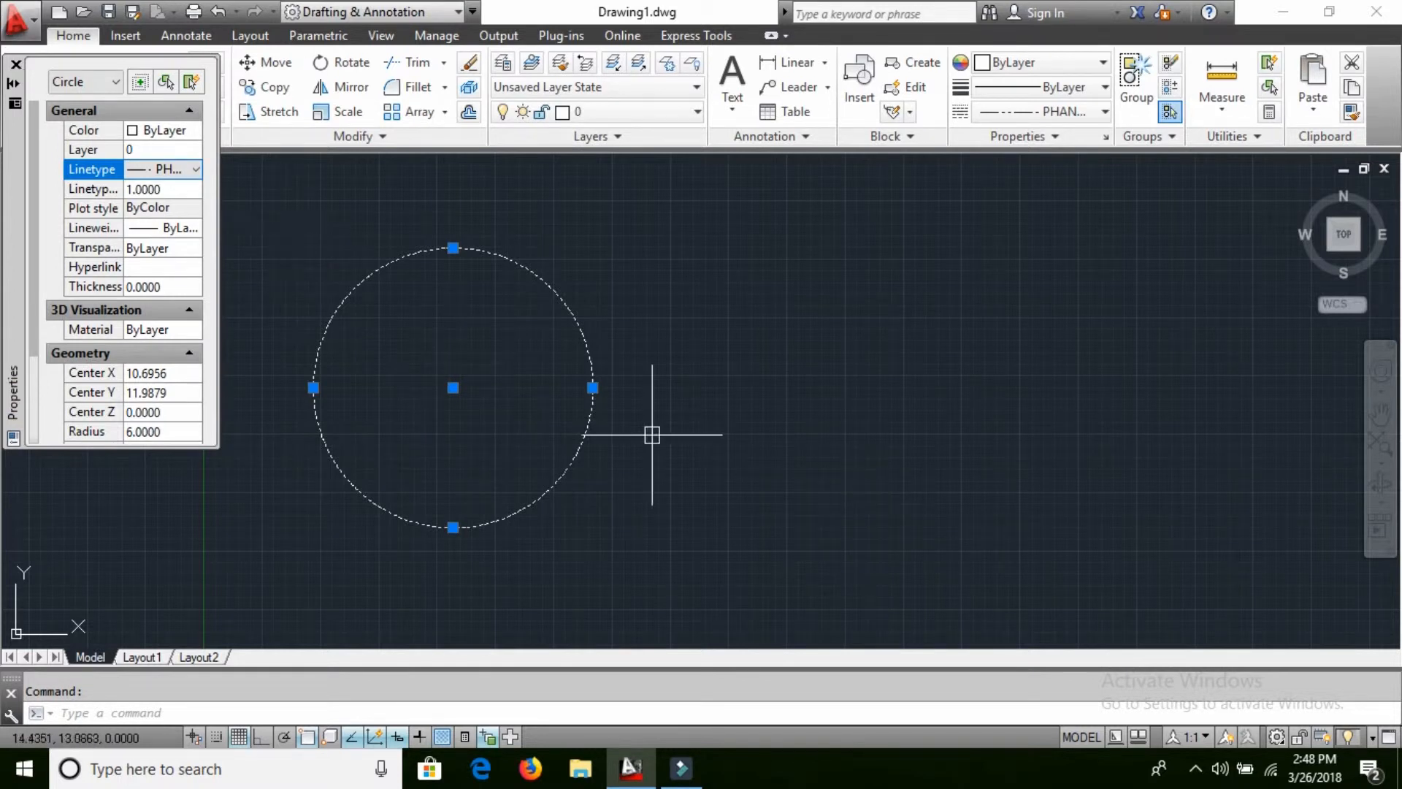
{"action": "key", "text": "Escape"}
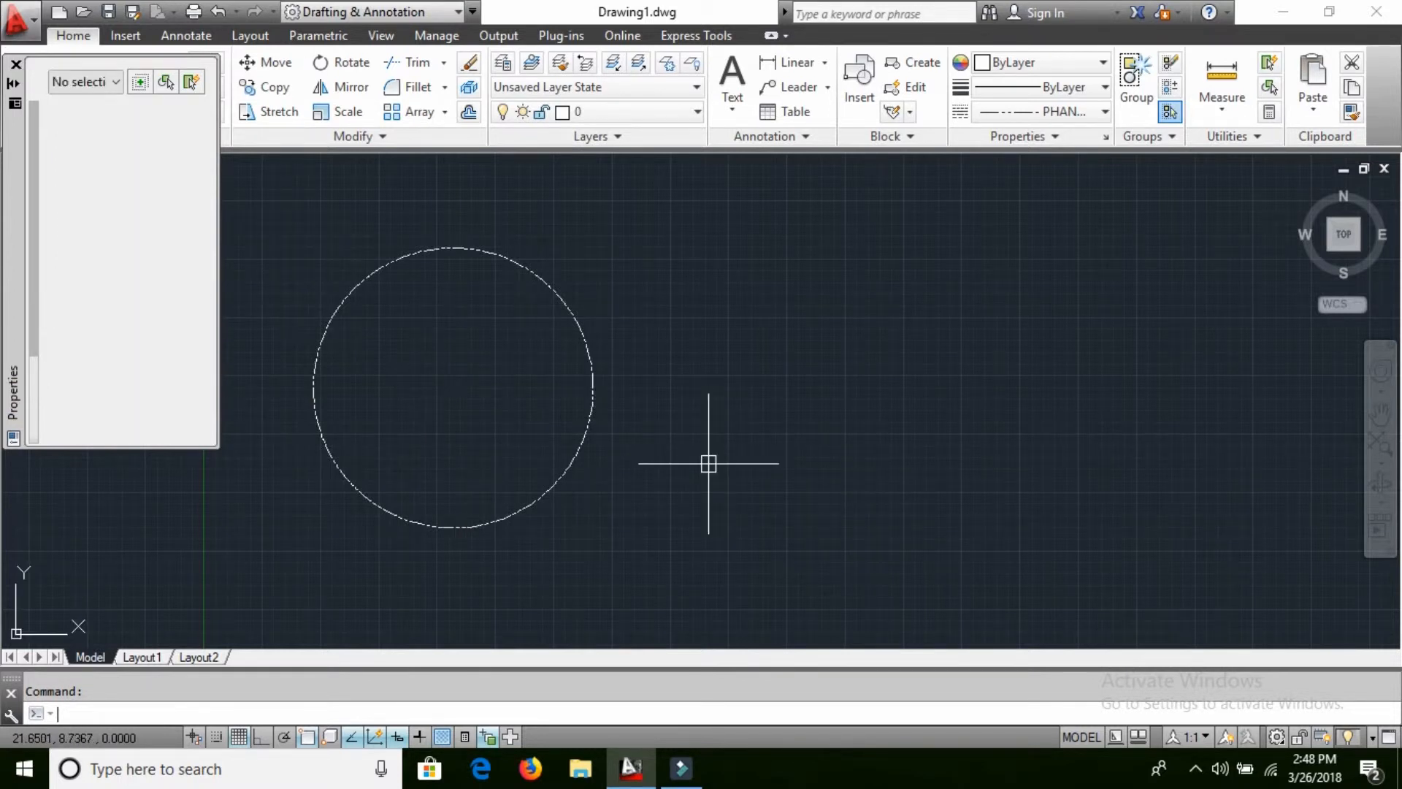
{"action": "scroll", "coordinate": [664, 436], "scroll_direction": "up", "scroll_amount": 5}
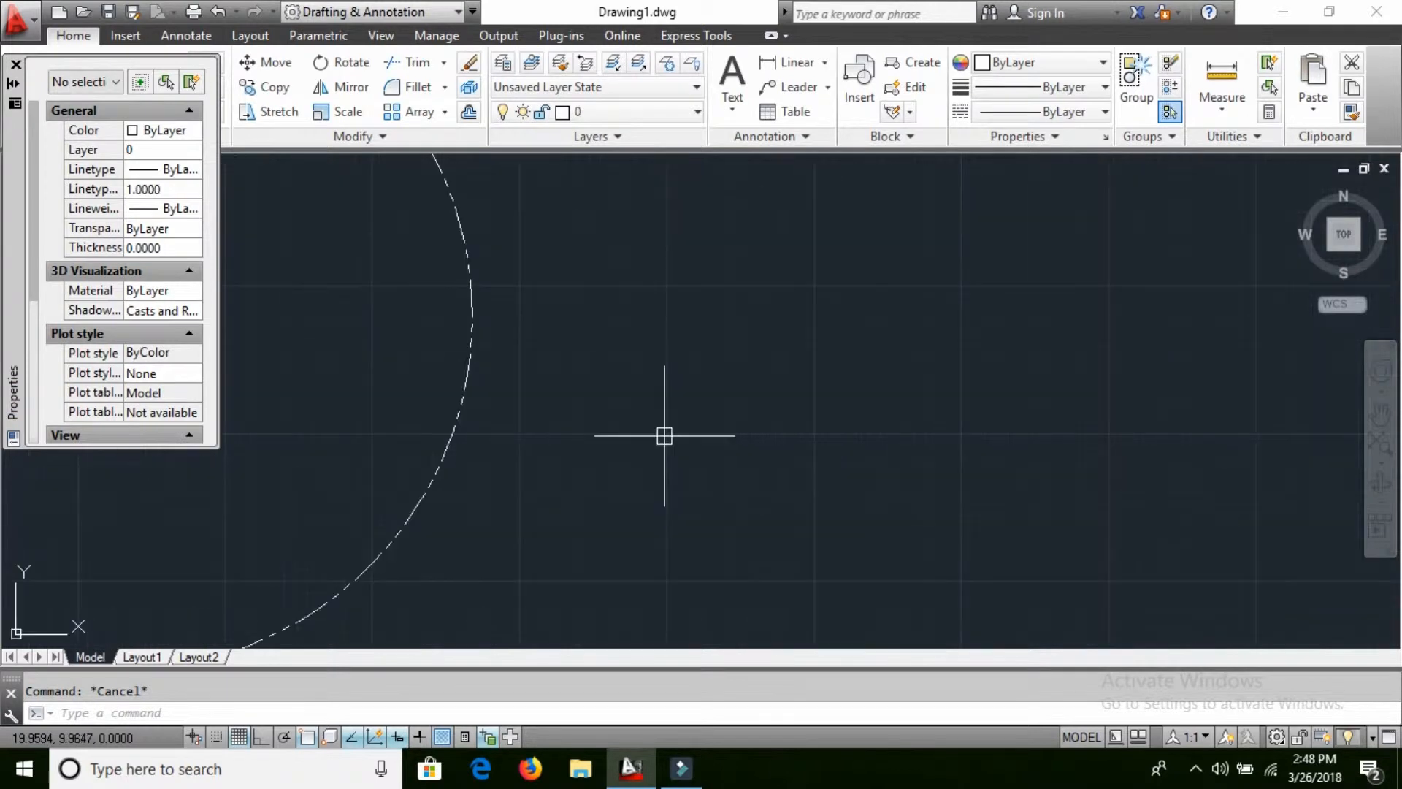
{"action": "scroll", "coordinate": [635, 451], "scroll_direction": "down", "scroll_amount": 5}
{"action": "middle_click_drag", "start_coordinate": [644, 450], "coordinate": [785, 467]}
{"action": "scroll", "coordinate": [745, 453], "scroll_direction": "up", "scroll_amount": 2}
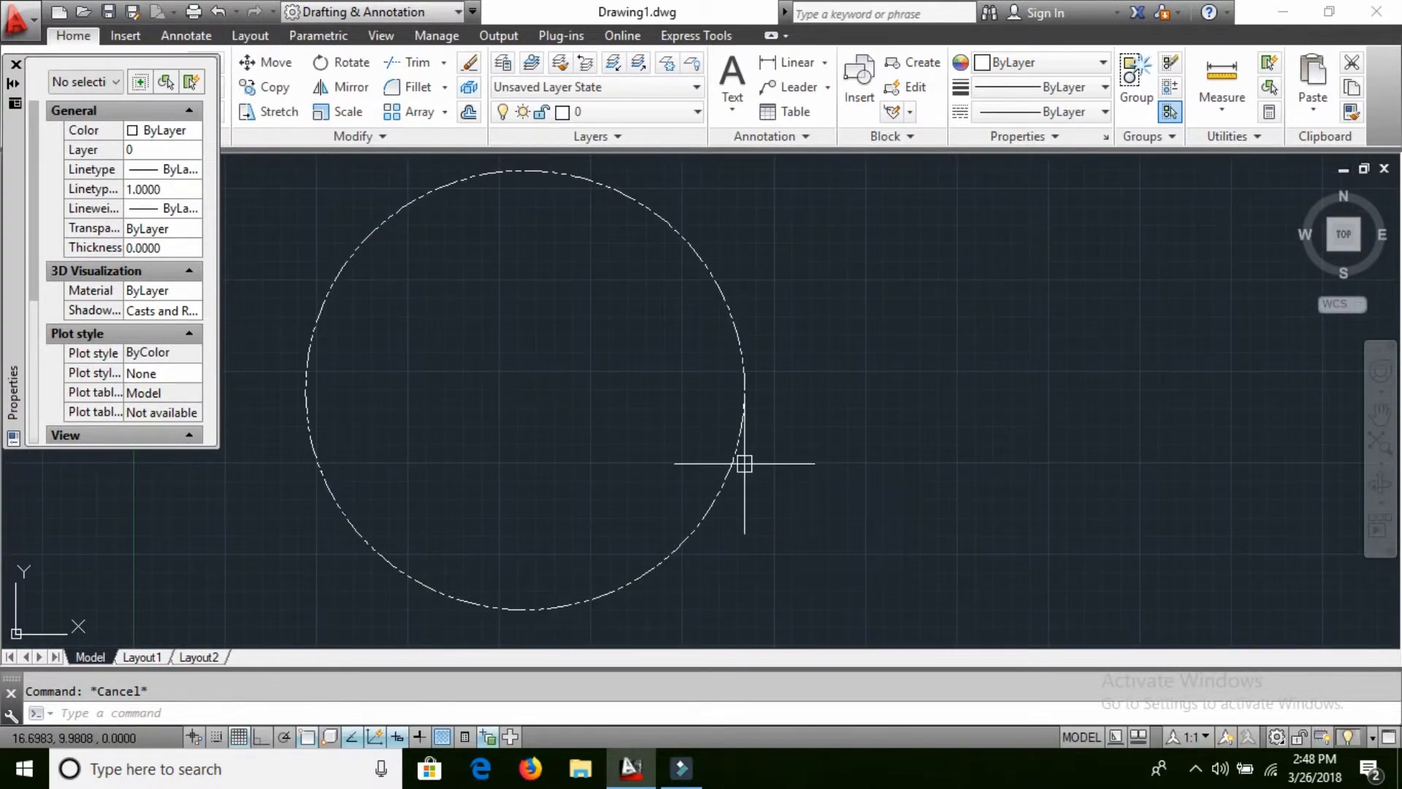
{"action": "mouse_move", "coordinate": [744, 463]}
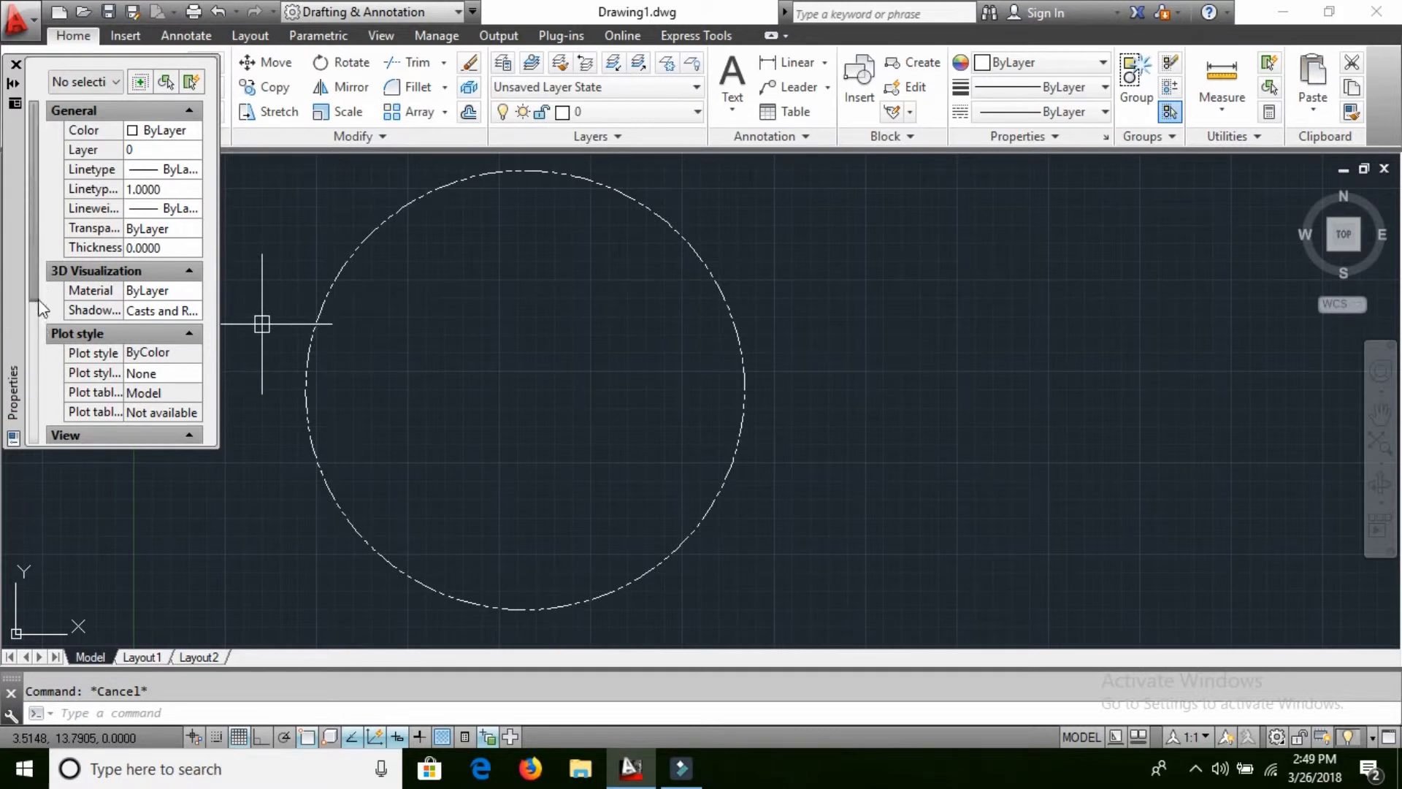
- Close the Properties palette and reopen it with nothing selected
{"action": "left_click", "coordinate": [16, 64]}
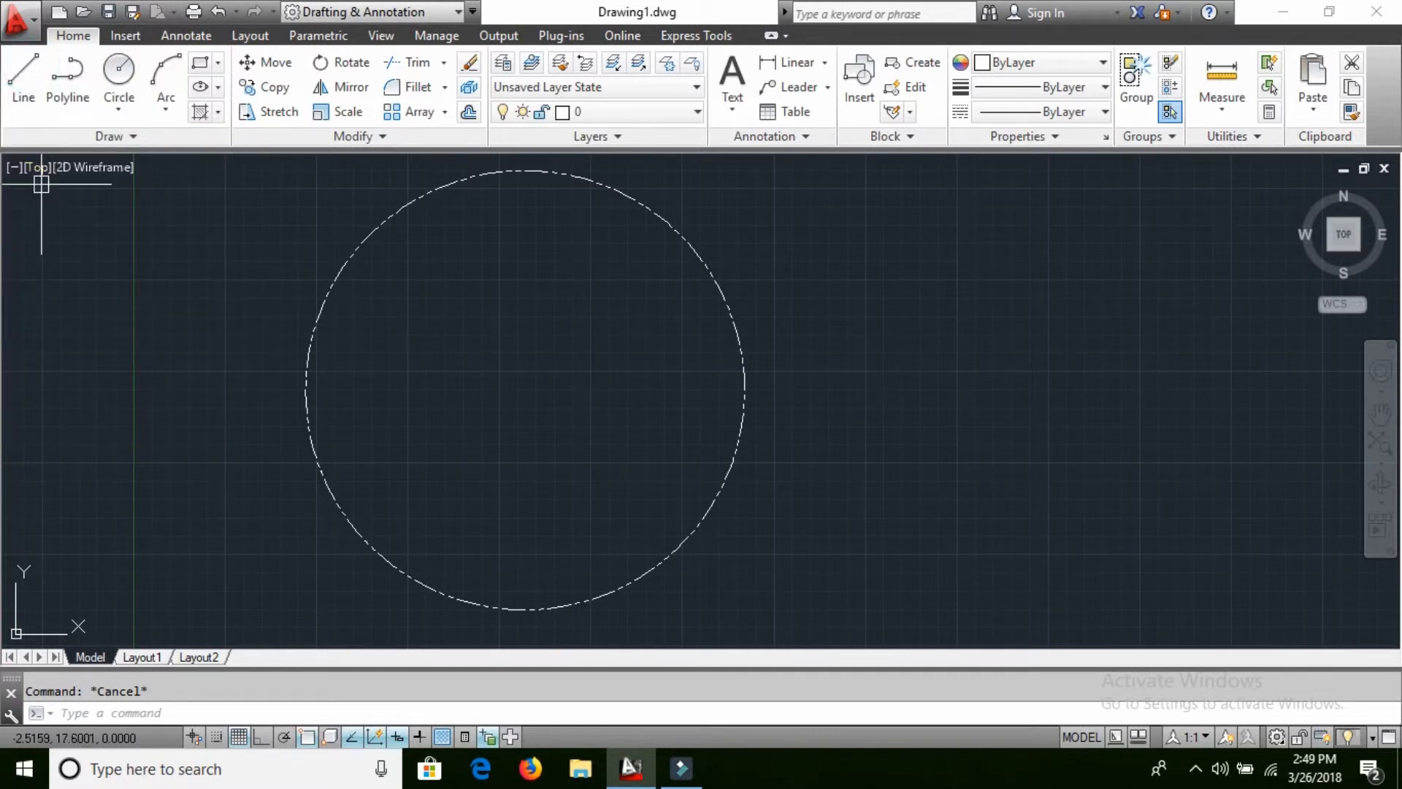
{"action": "key", "text": "ctrl+1"}
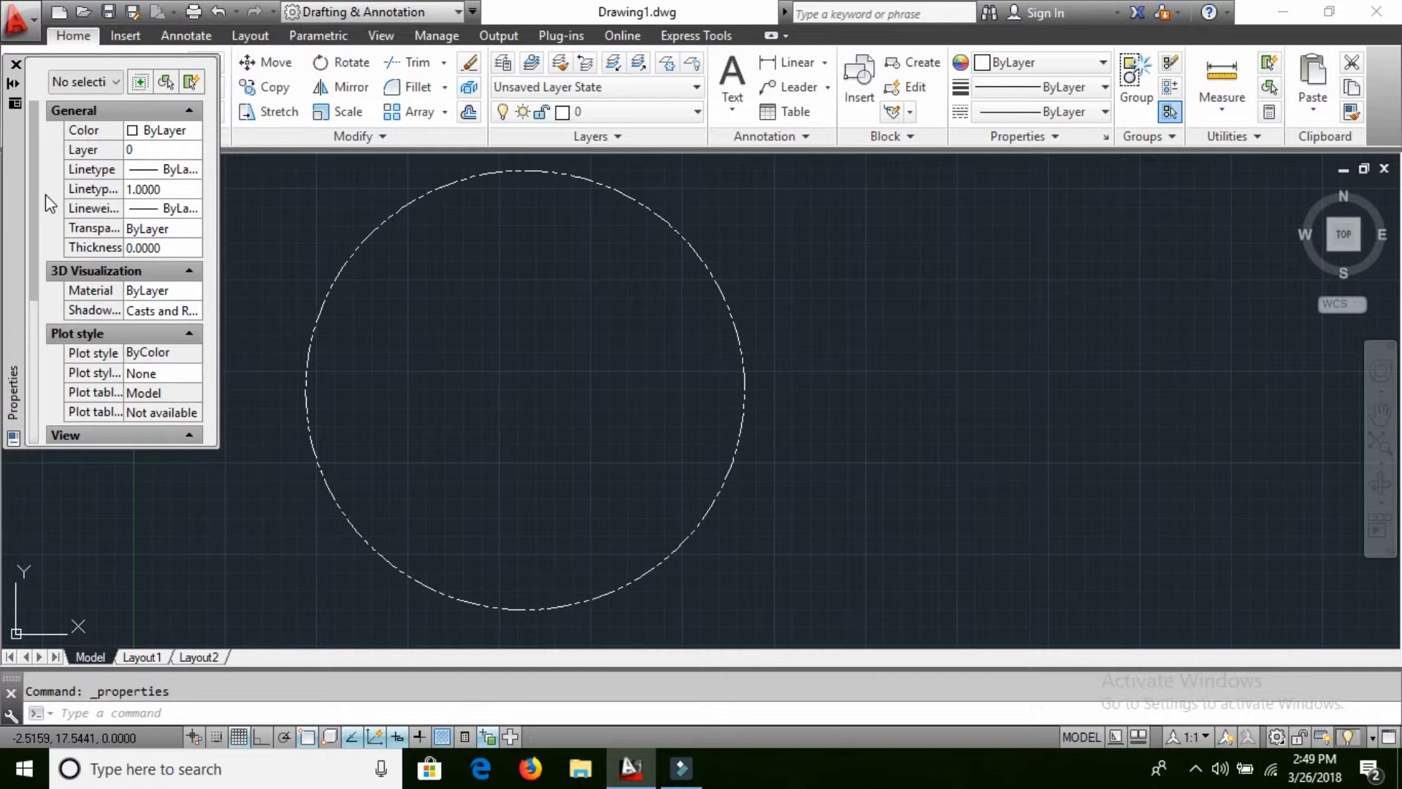
{"action": "key", "text": "Escape"}
{"action": "scroll", "coordinate": [594, 335], "scroll_direction": "down", "scroll_amount": 3}
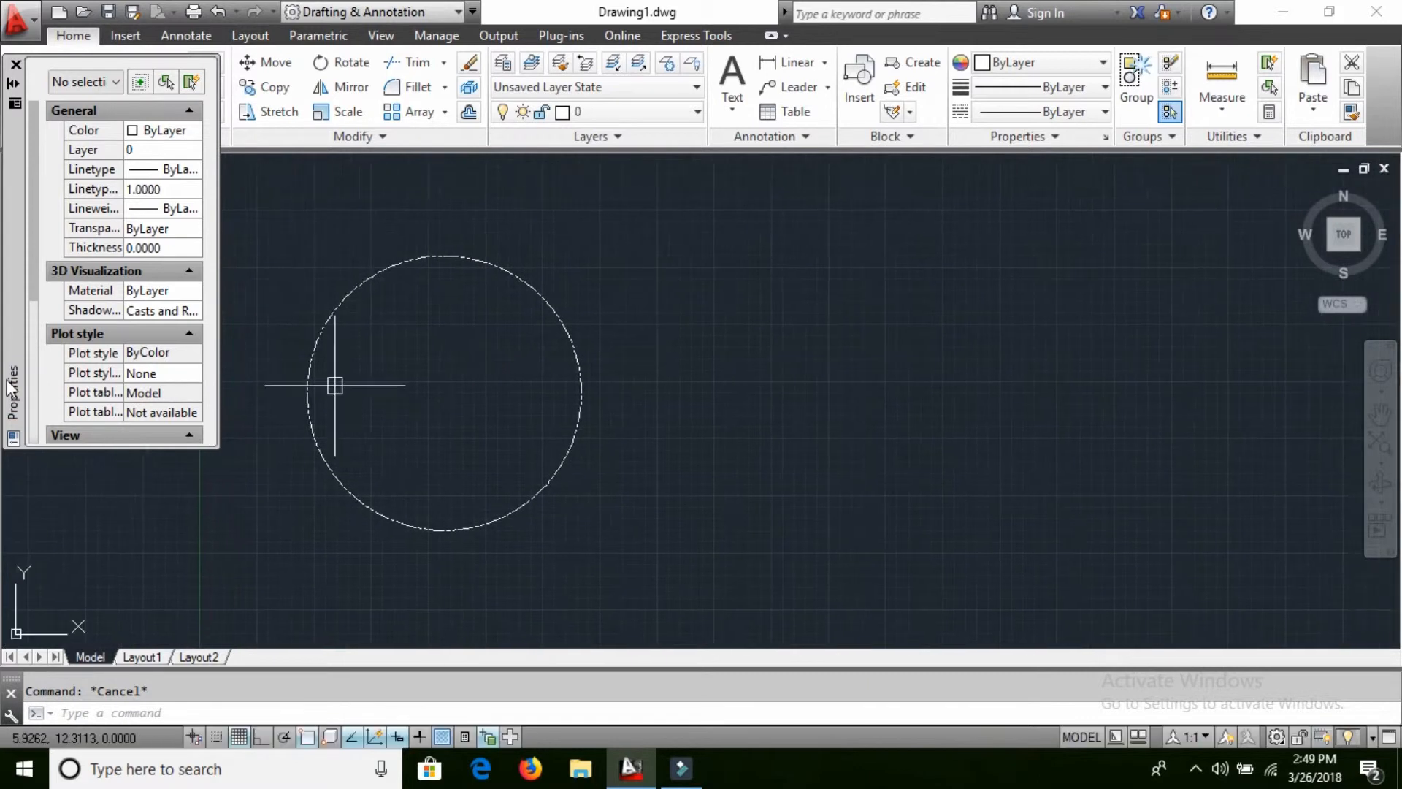
{"action": "mouse_move", "coordinate": [676, 410]}
{"action": "middle_mouse_down"}
{"action": "mouse_move", "coordinate": [641, 397]}
{"action": "mouse_move", "coordinate": [525, 408]}
{"action": "middle_mouse_up"}
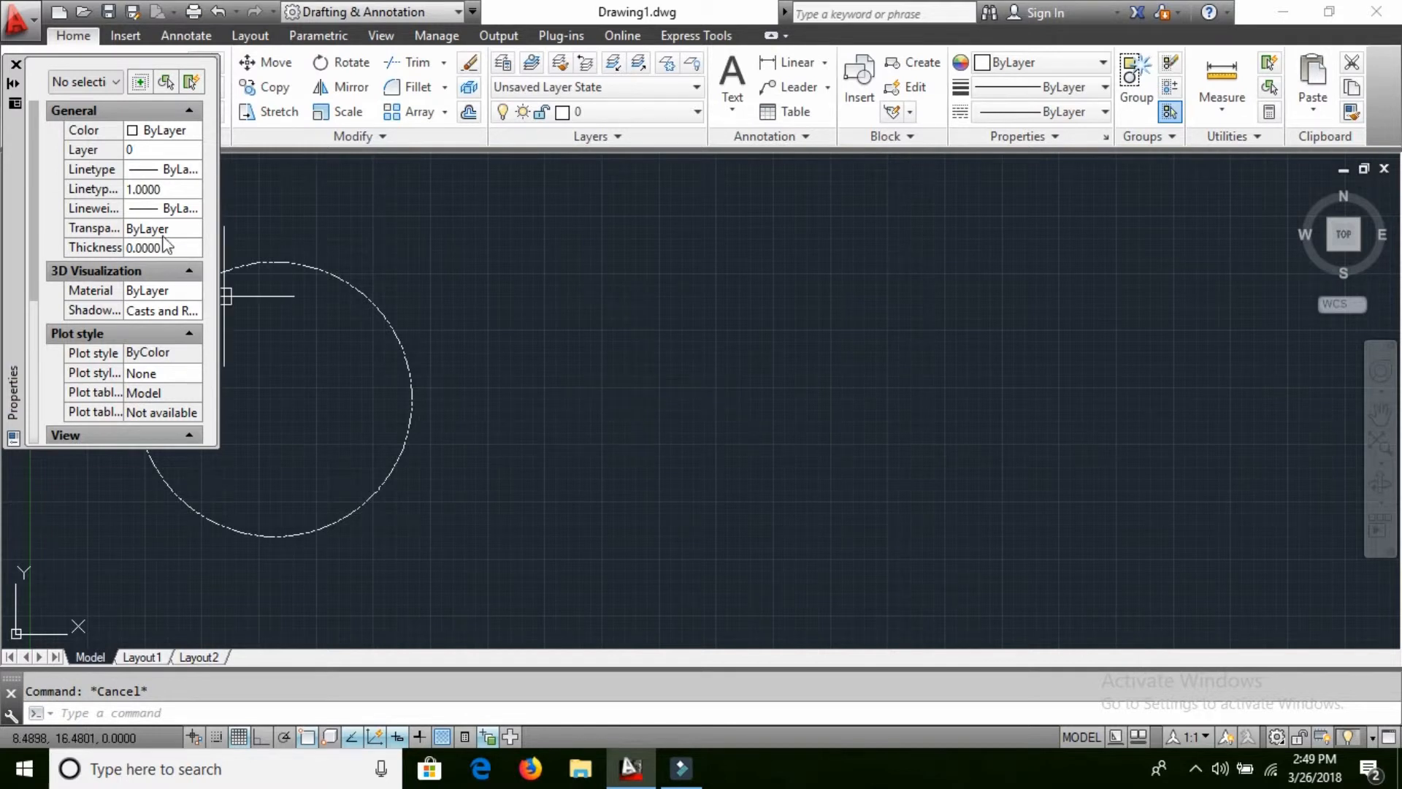
- Check which linetypes are available in the Properties palette without choosing one
{"action": "left_click", "coordinate": [168, 173]}
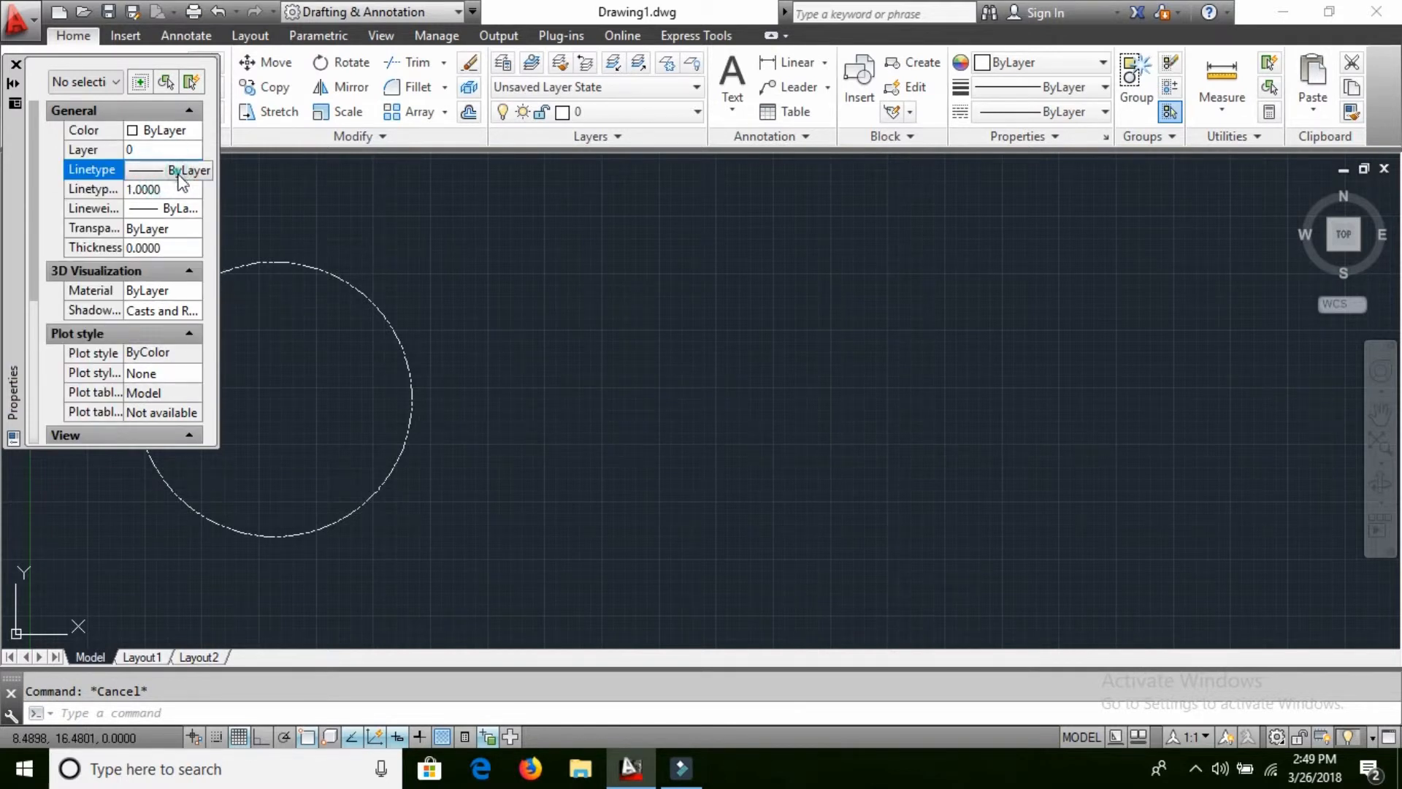
{"action": "left_click", "coordinate": [194, 171]}
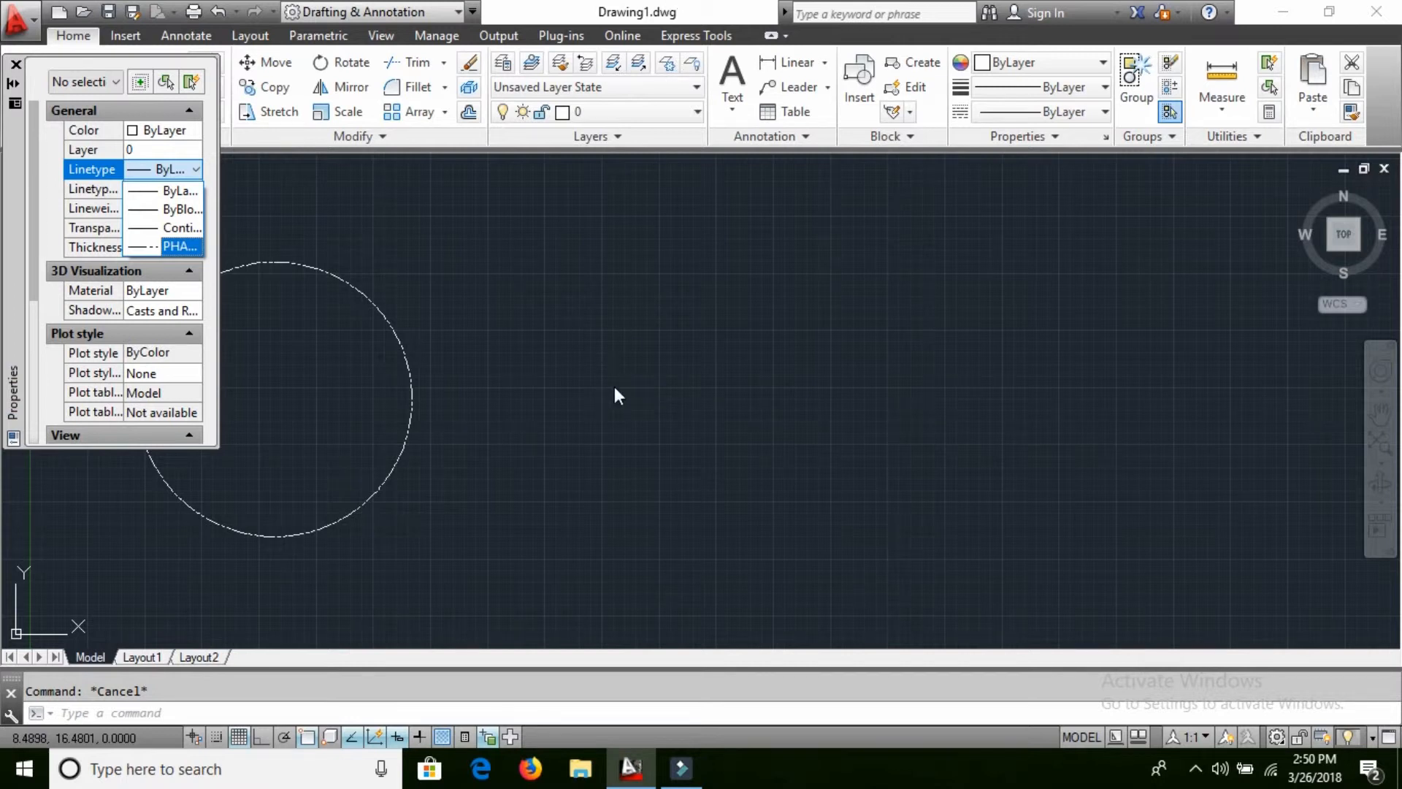
{"action": "left_click", "coordinate": [614, 387]}
- Load the ACAD_ISO02W100 ISO dash linetype from acad.lin into the drawing with the LINETYPE command
{"action": "type", "text": "linetype"}
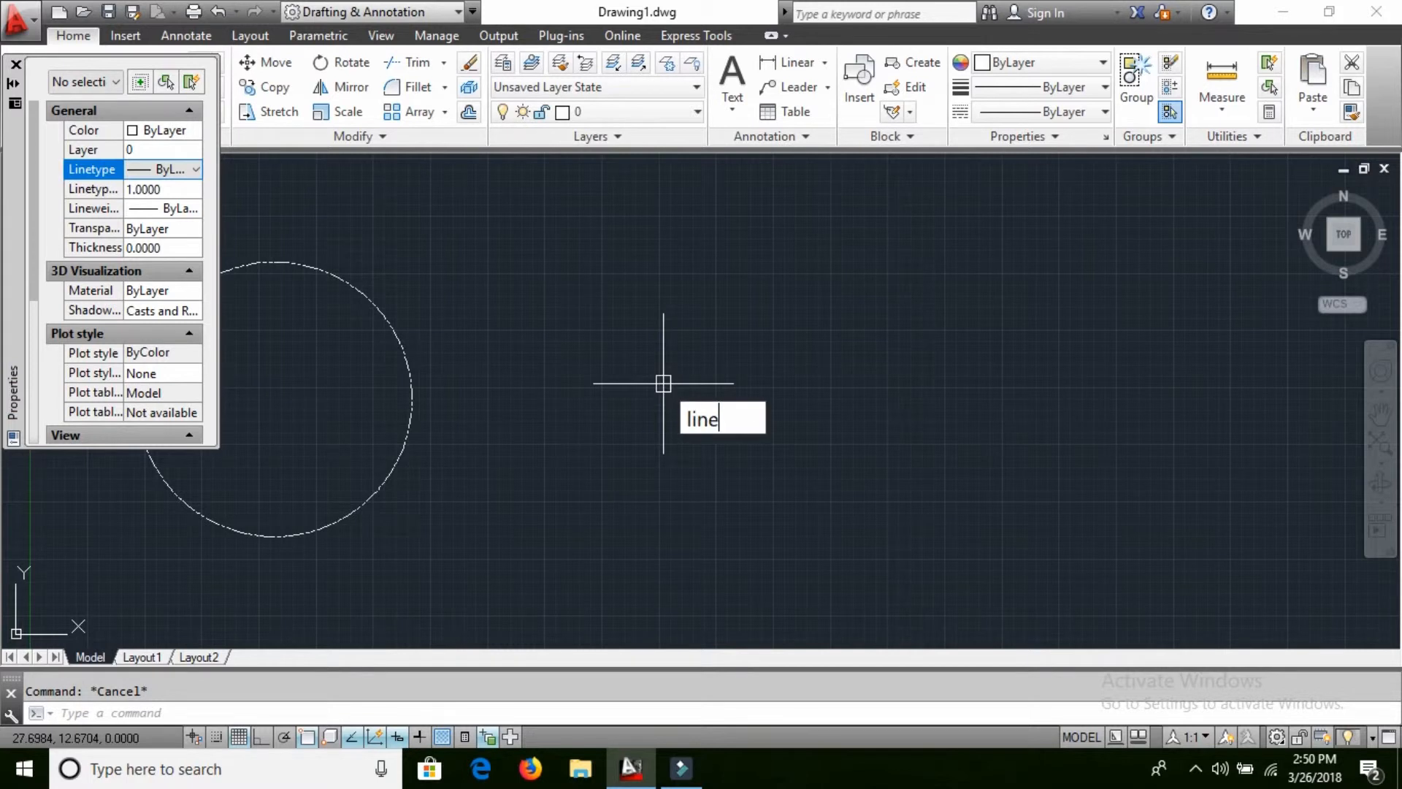
{"action": "key", "text": "Return"}
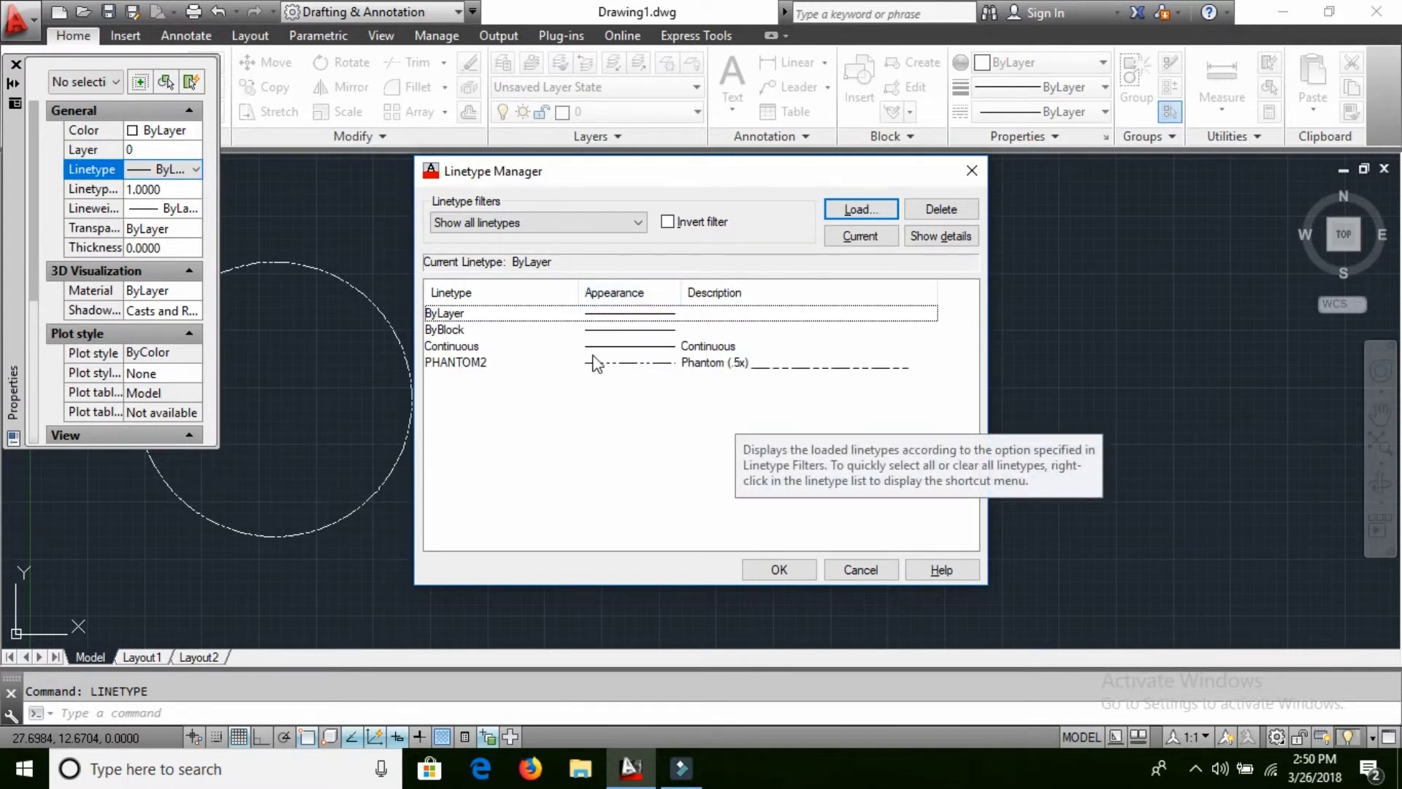
{"action": "left_click", "coordinate": [873, 216]}
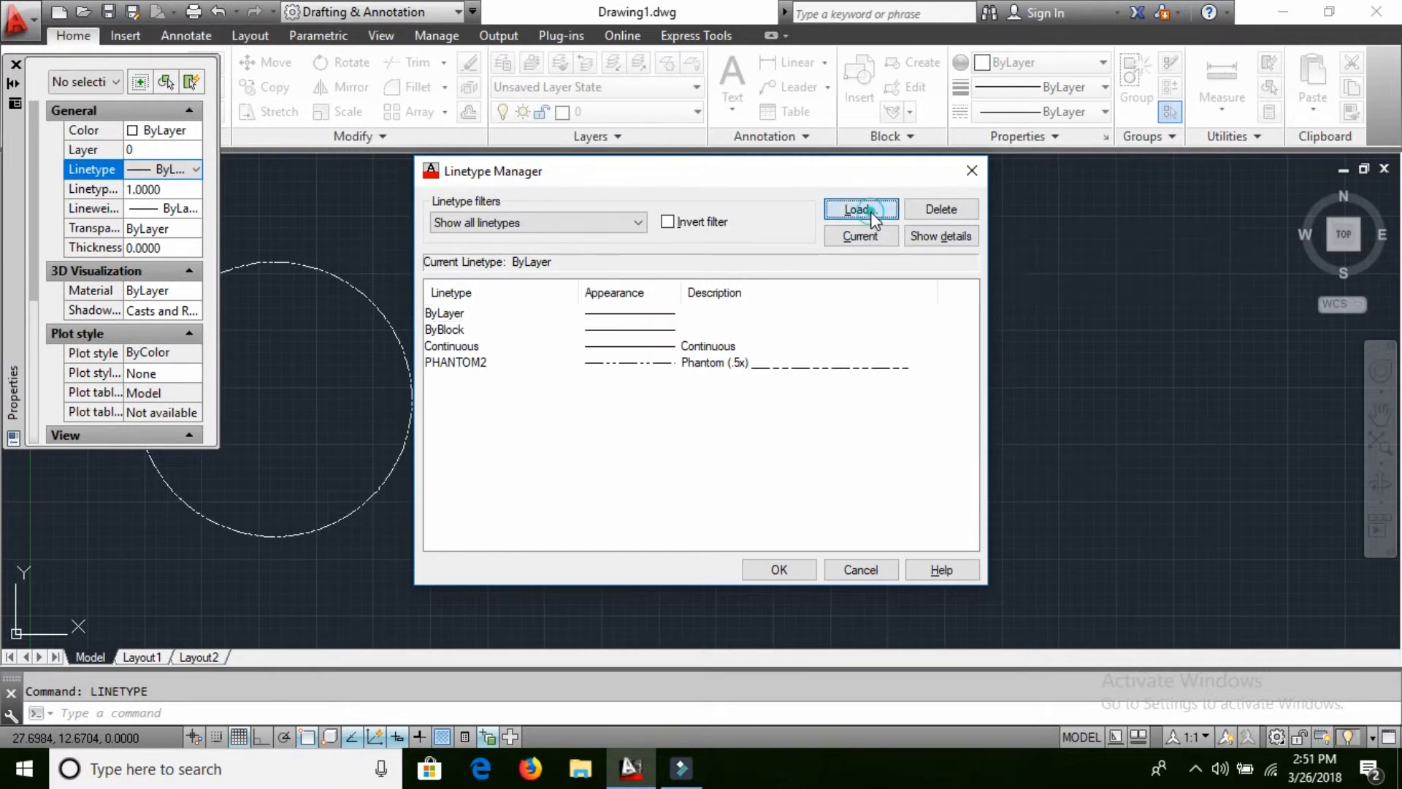
{"action": "mouse_move", "coordinate": [899, 342]}
{"action": "left_mouse_down"}
{"action": "mouse_move", "coordinate": [879, 479]}
{"action": "mouse_move", "coordinate": [879, 358]}
{"action": "mouse_move", "coordinate": [866, 467]}
{"action": "mouse_move", "coordinate": [888, 308]}
{"action": "mouse_move", "coordinate": [891, 325]}
{"action": "left_mouse_up"}
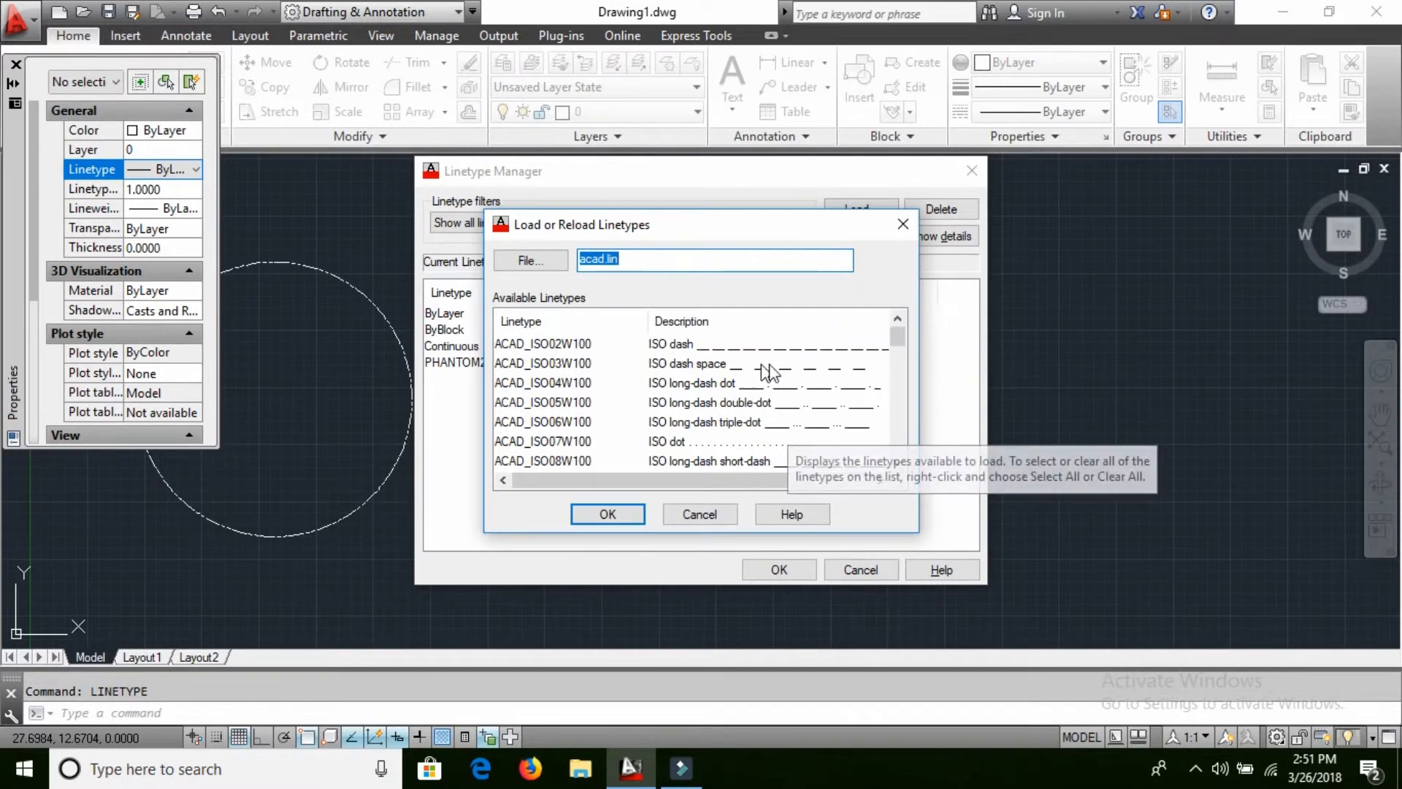
{"action": "left_click_drag", "start_coordinate": [898, 336], "coordinate": [807, 350]}
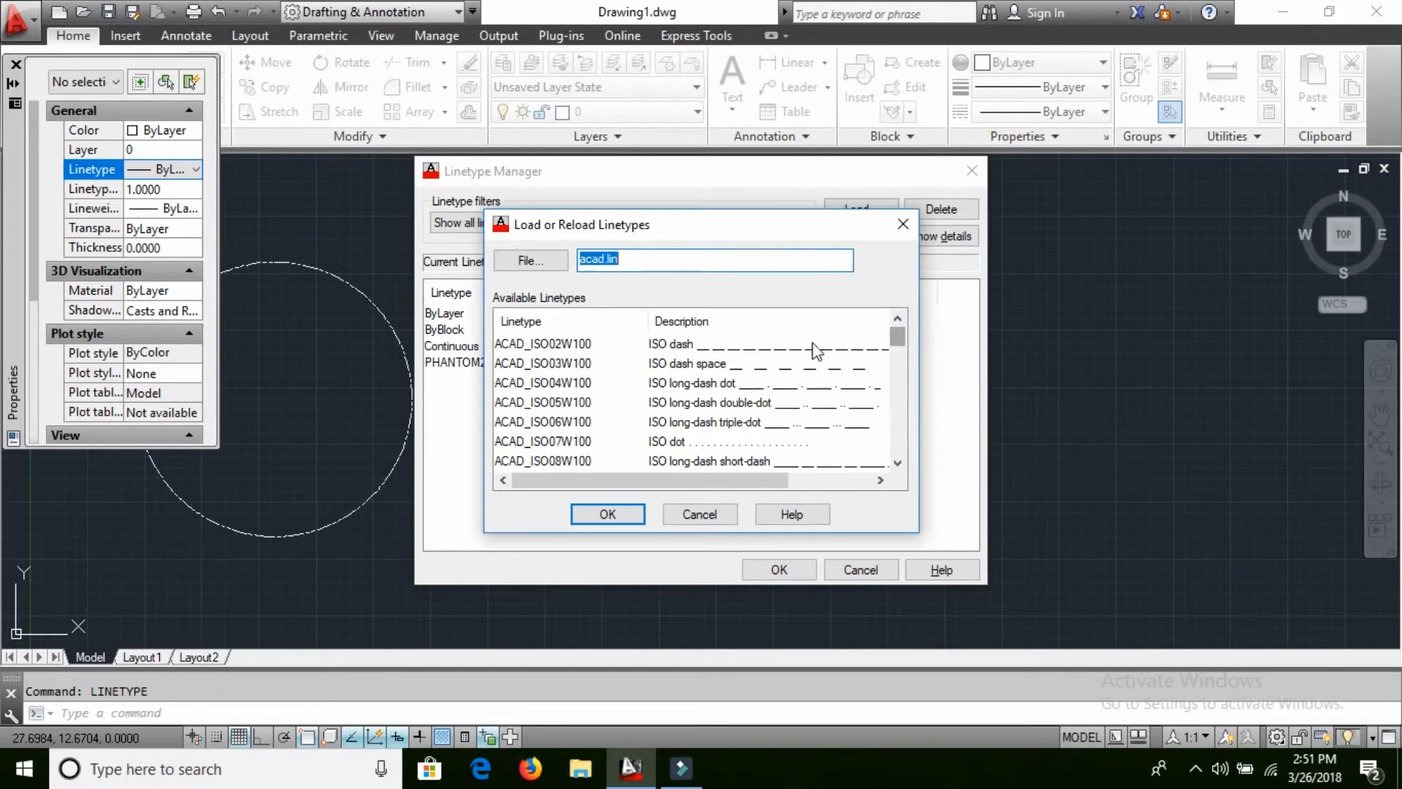
{"action": "left_click", "coordinate": [673, 343]}
{"action": "left_click", "coordinate": [605, 516]}
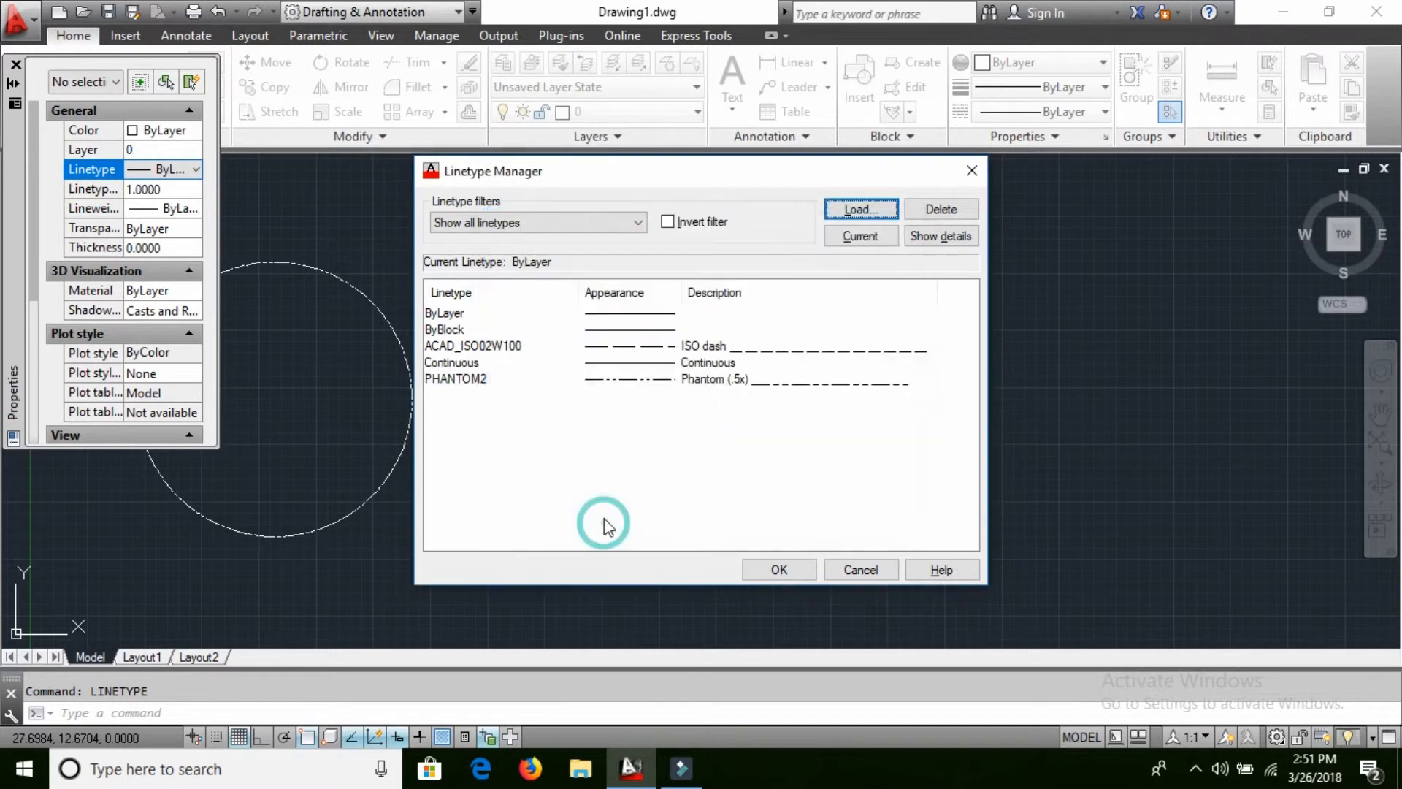
{"action": "left_click", "coordinate": [787, 571]}
- Select the circle and set its linetype to ACAD_ISO02W100
{"action": "middle_click_drag", "start_coordinate": [609, 533], "coordinate": [909, 519]}
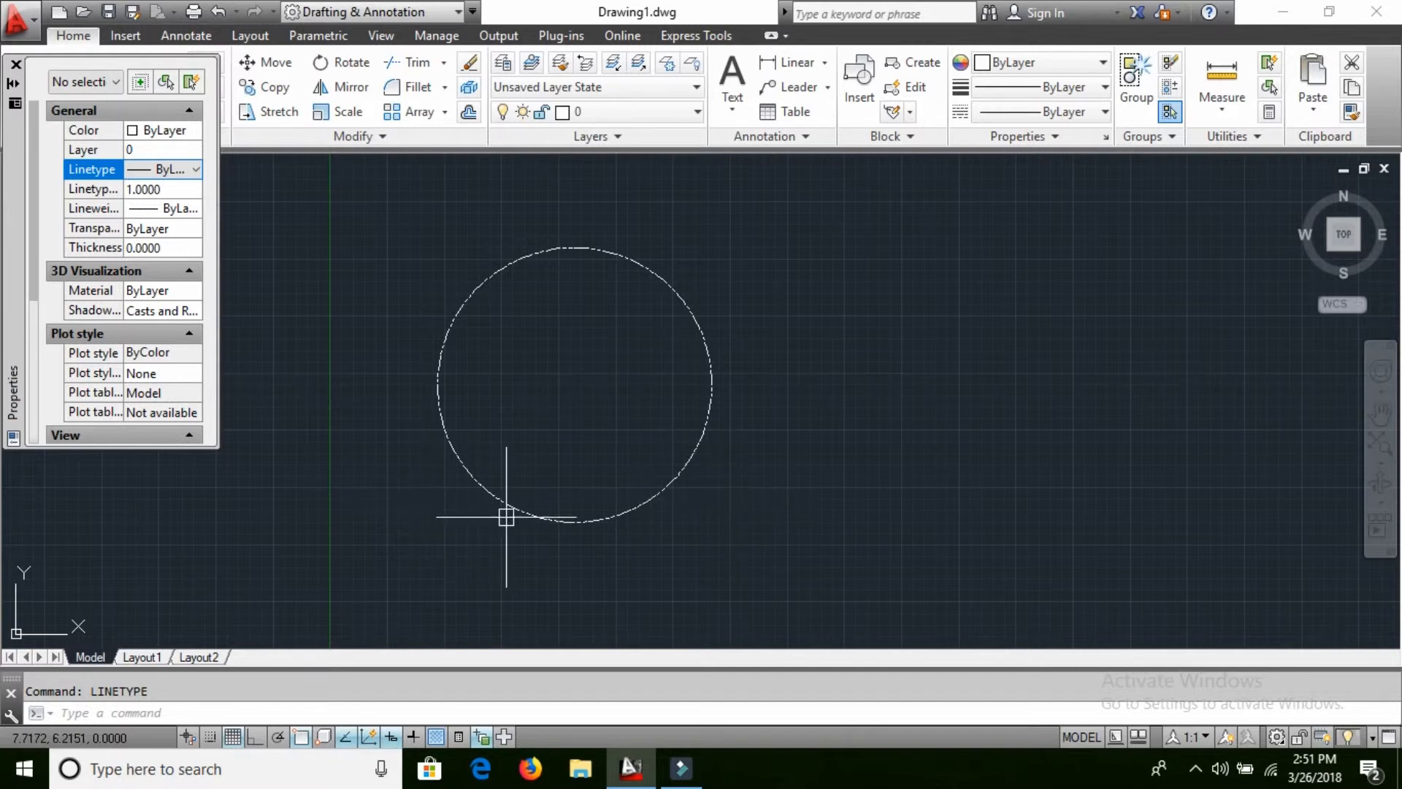
{"action": "left_click", "coordinate": [582, 523]}
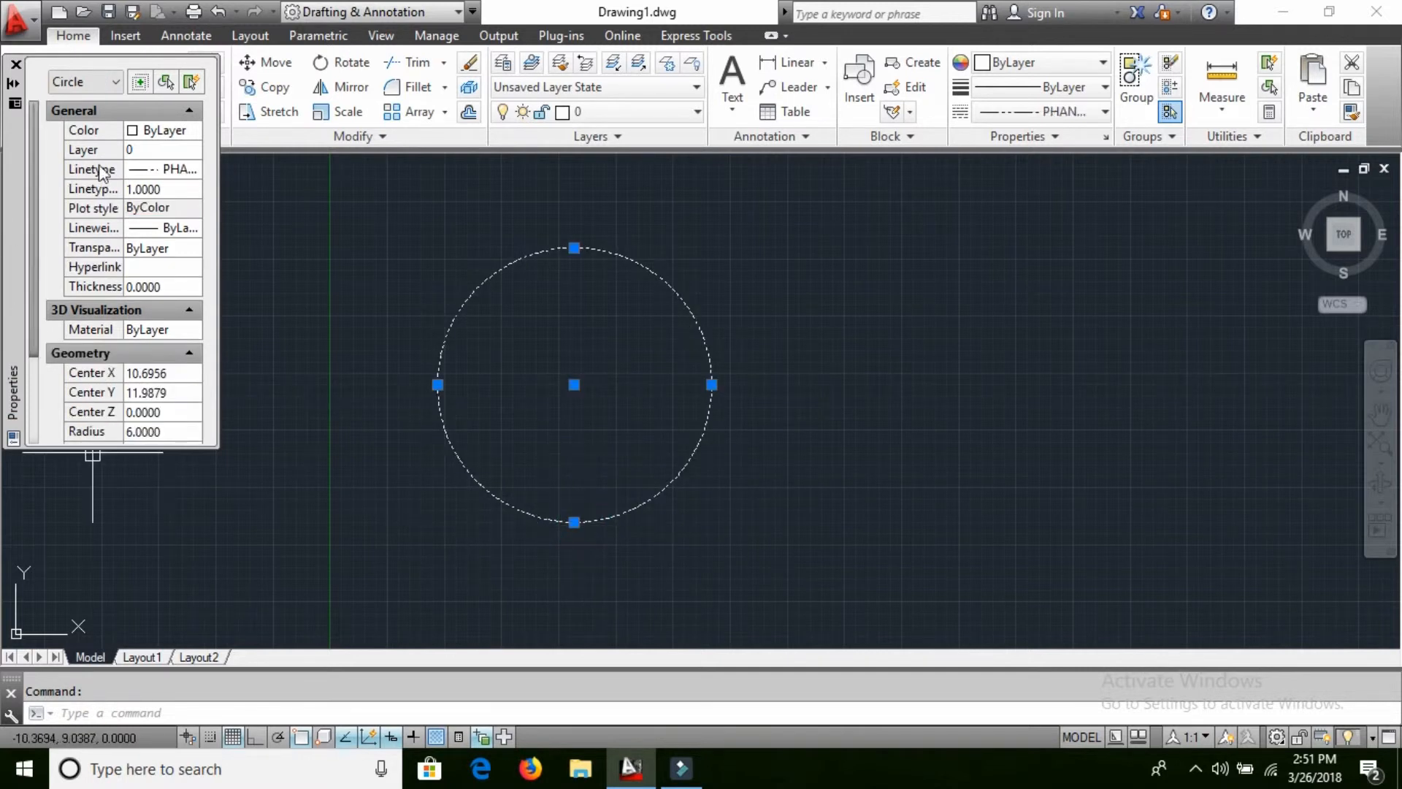
{"action": "left_click", "coordinate": [161, 172]}
{"action": "left_click", "coordinate": [162, 170]}
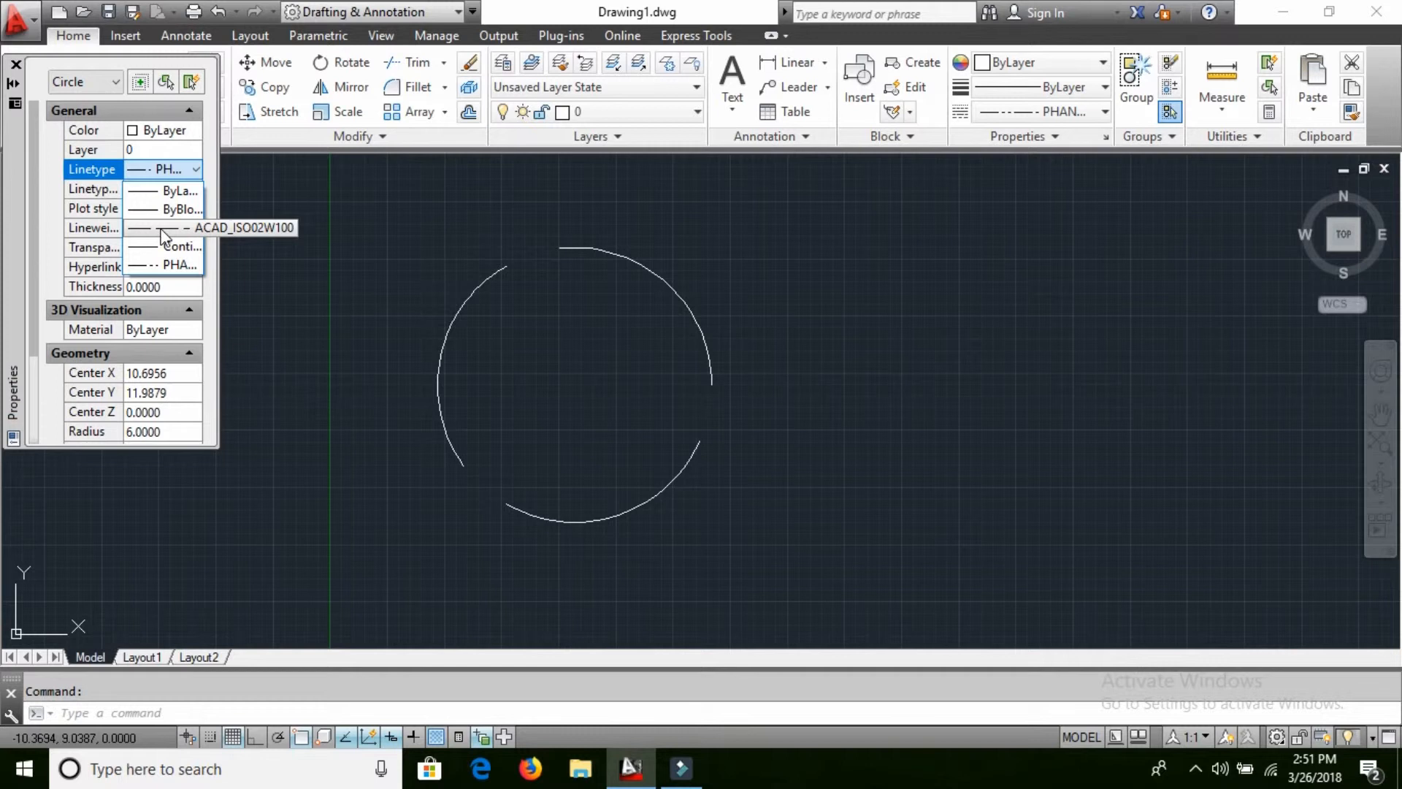
{"action": "left_click", "coordinate": [162, 229]}
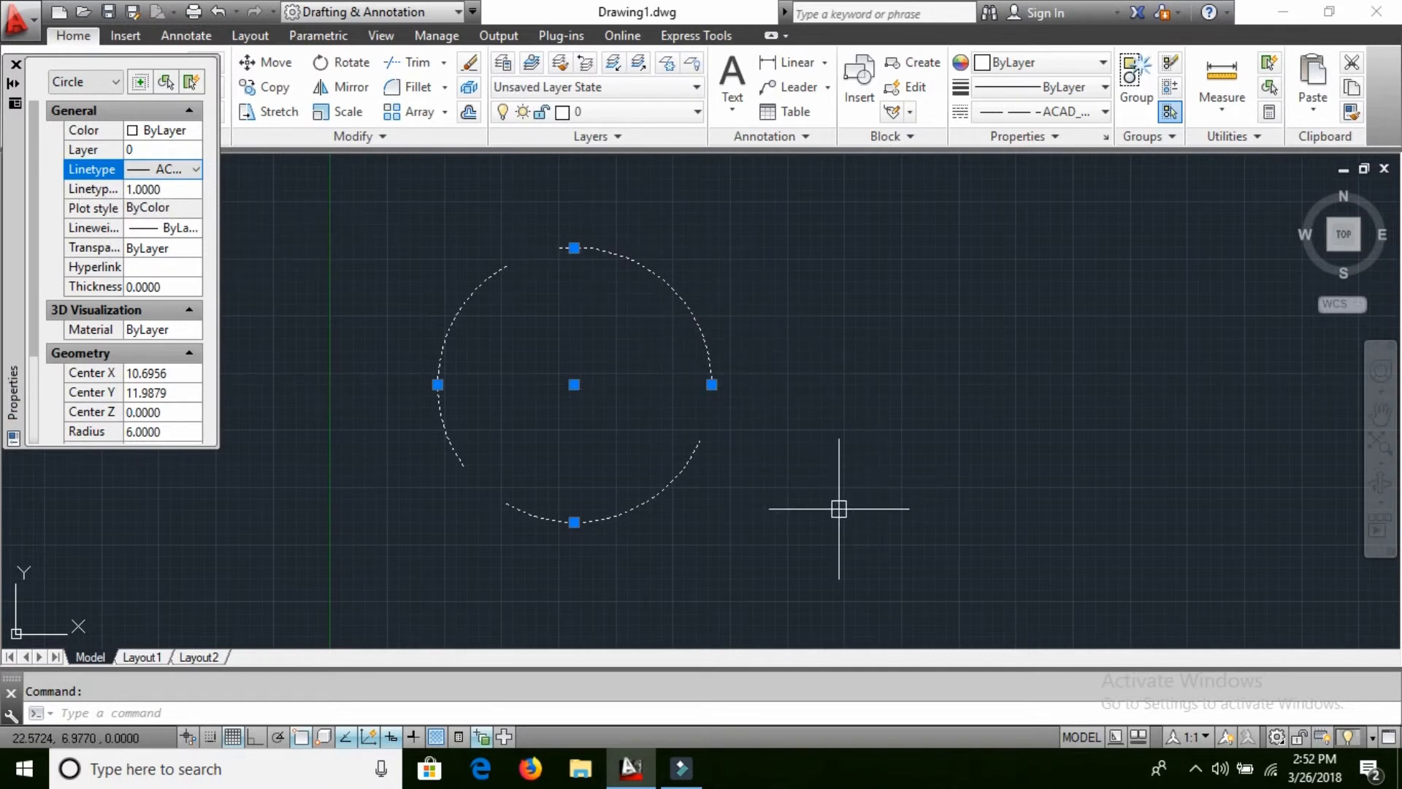
- Deselect the circle and set the global linetype scale factor to 0.2 with the LTSCALE command
{"action": "key", "text": "Escape"}
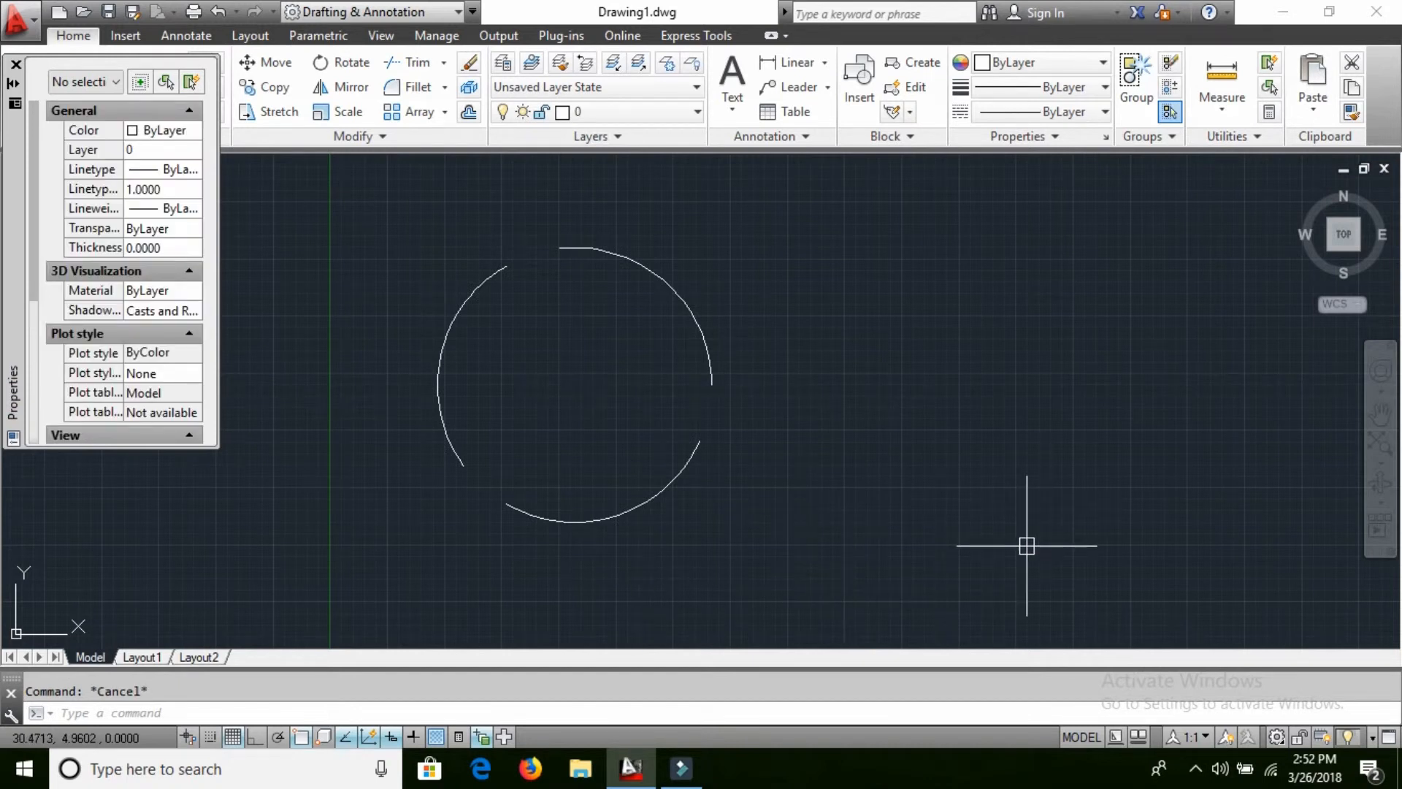
{"action": "type", "text": "LTS"}
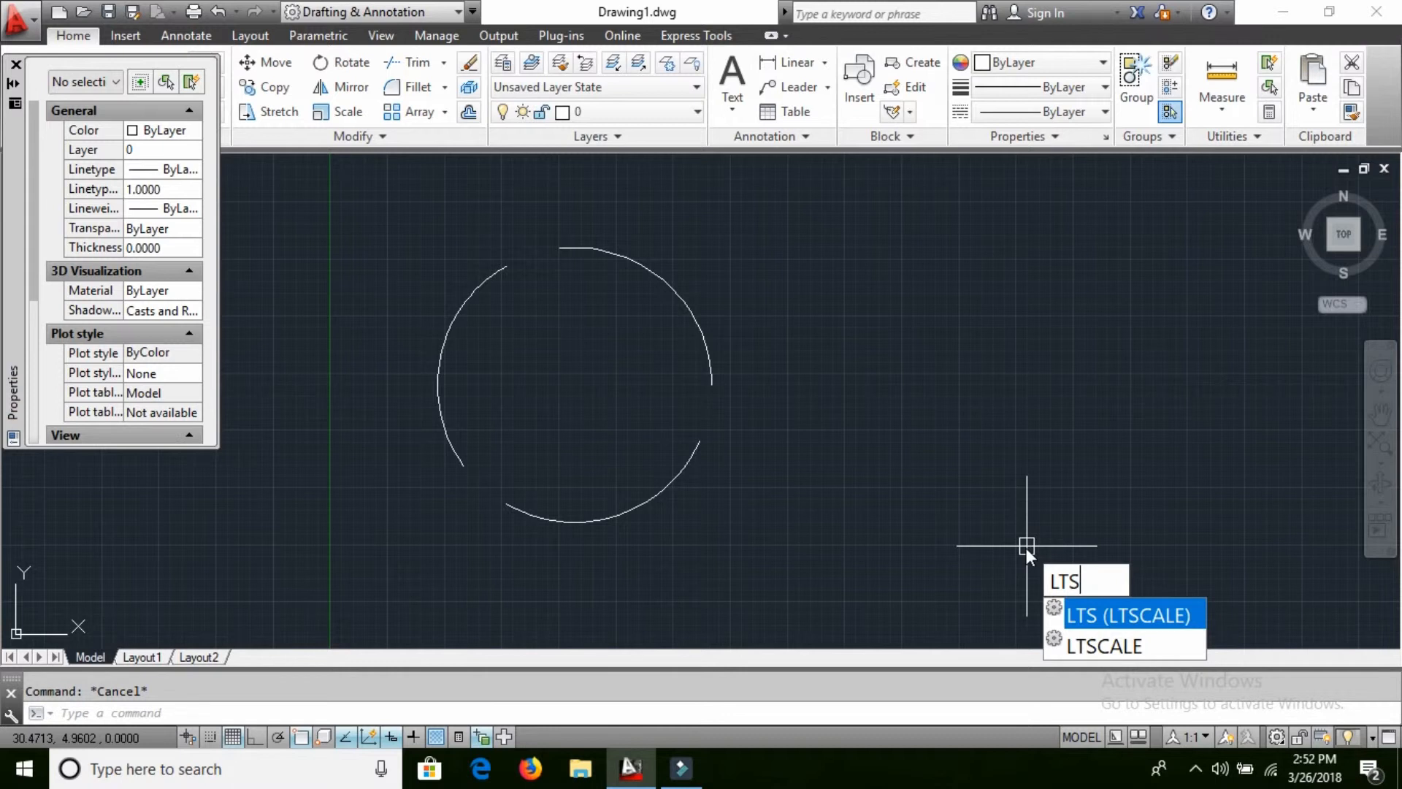
{"action": "key", "text": "Return"}
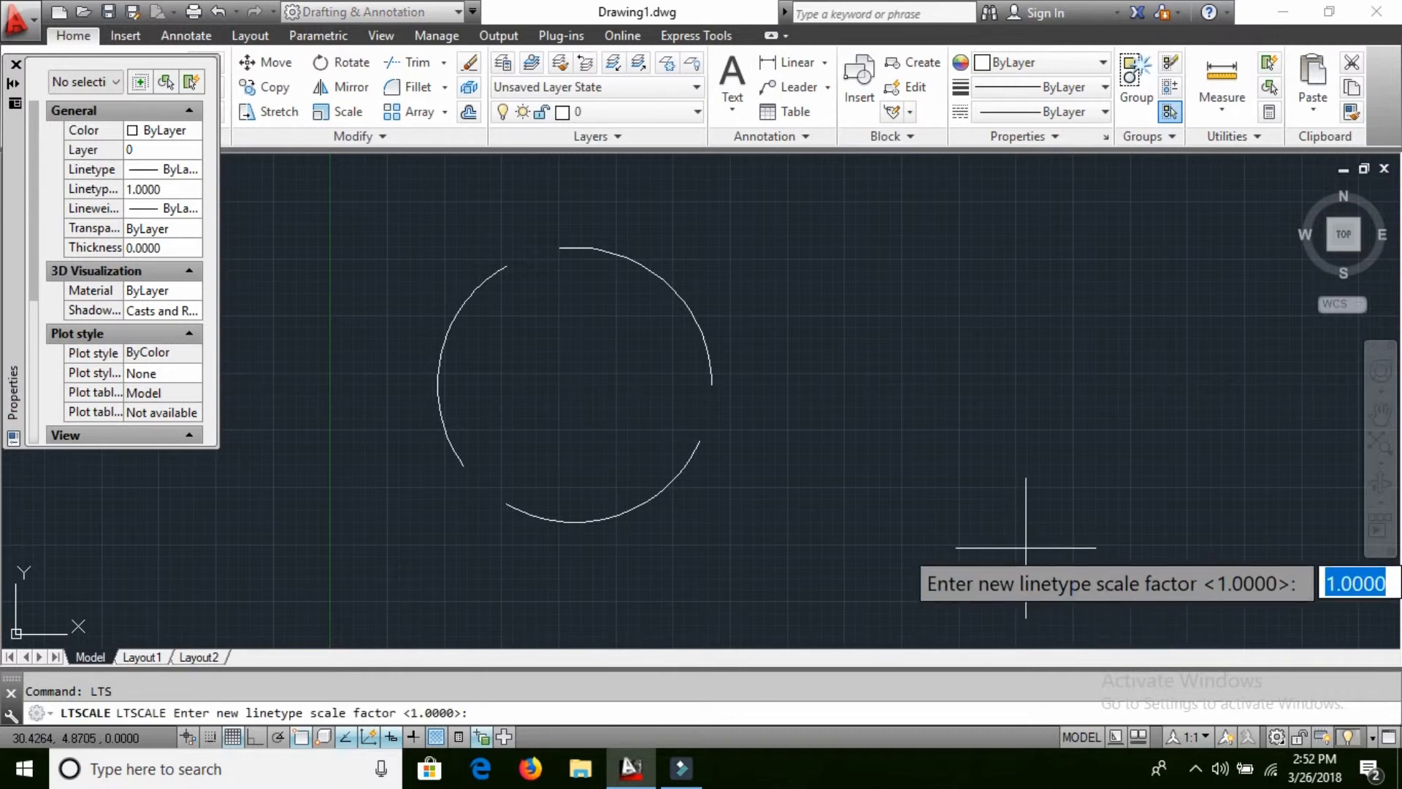
{"action": "type", "text": "0.2"}
{"action": "key", "text": "Return"}
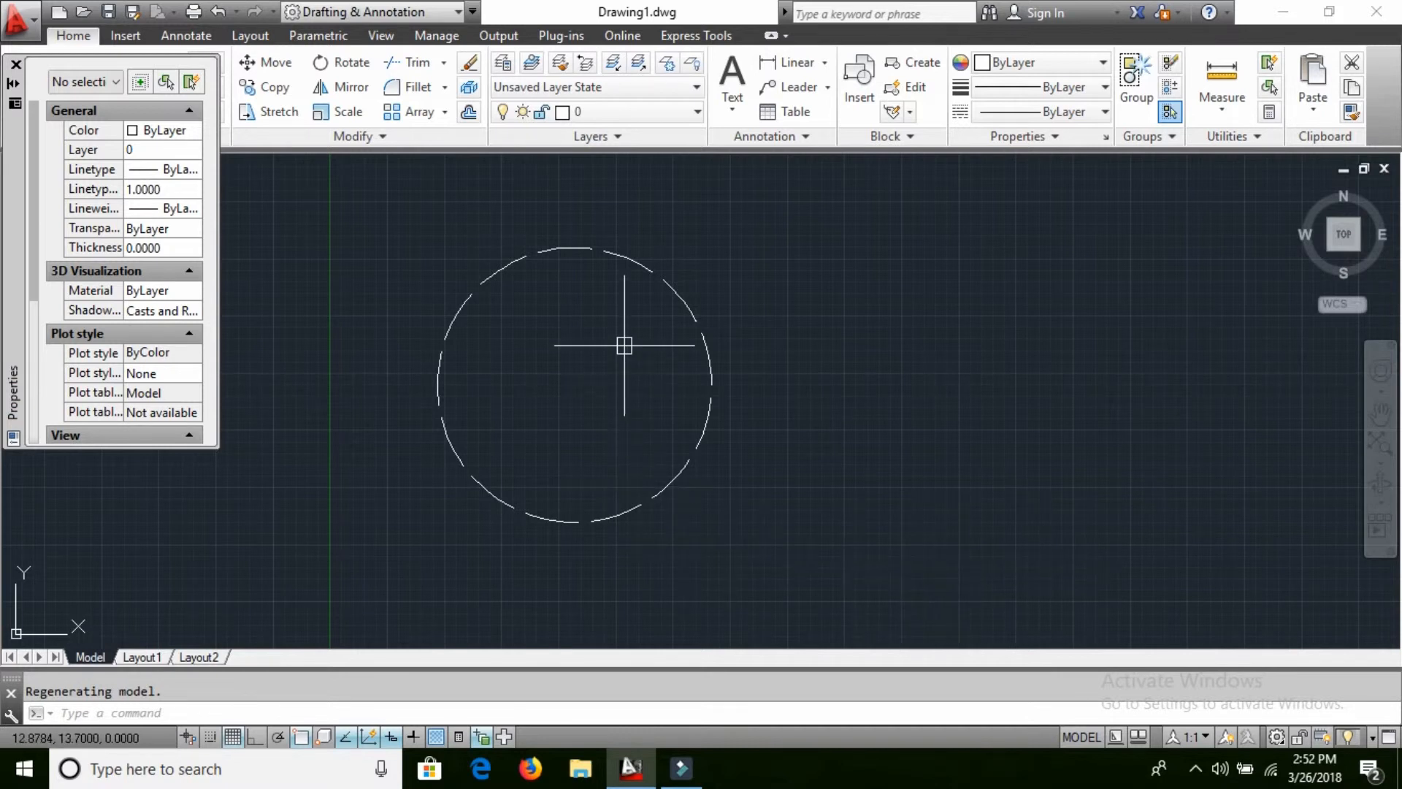
- Set the circle's lineweight to 0.35 mm in its properties and close the Properties palette
{"action": "scroll", "coordinate": [637, 336], "scroll_direction": "up", "scroll_amount": 2}
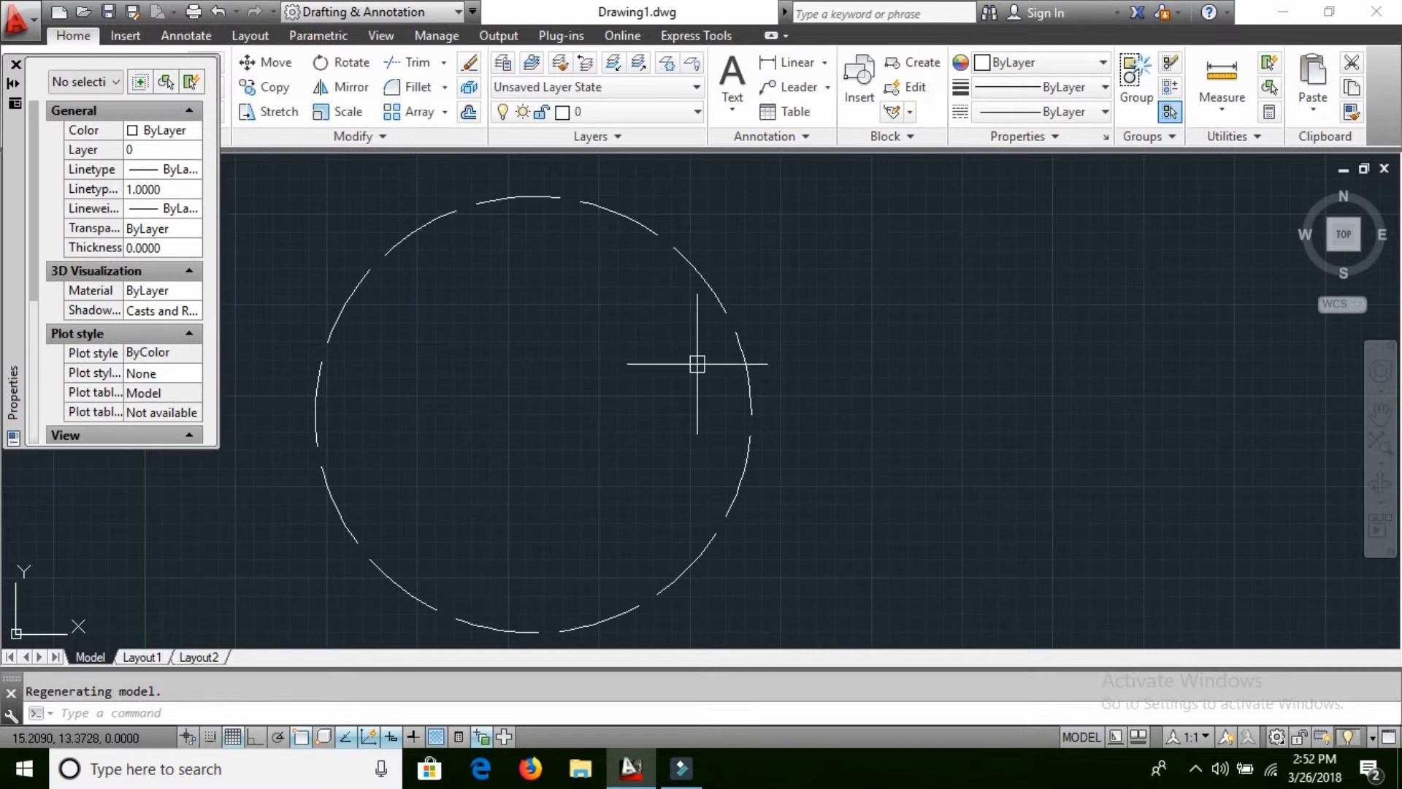
{"action": "scroll", "coordinate": [697, 363], "scroll_direction": "down", "scroll_amount": 6}
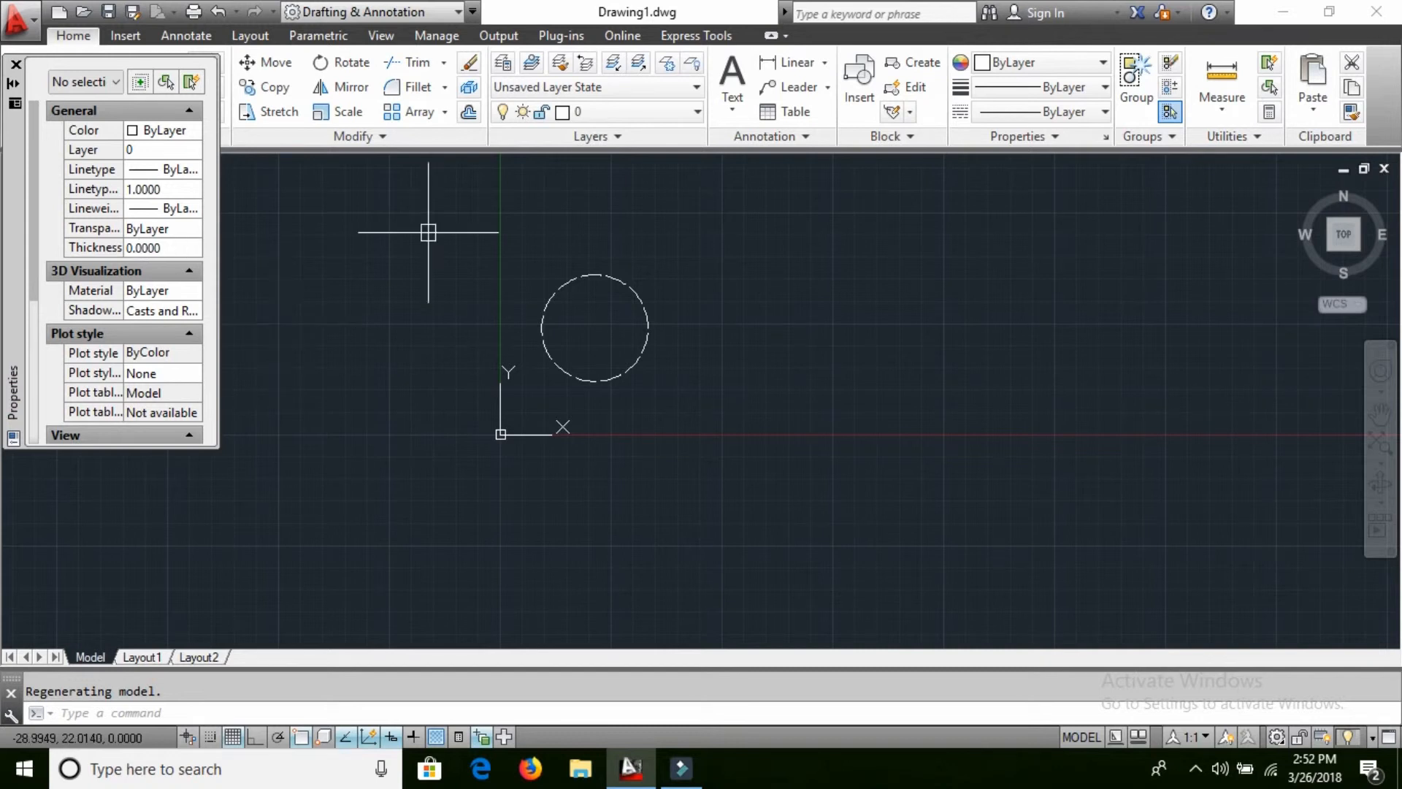
{"action": "left_click", "coordinate": [627, 287]}
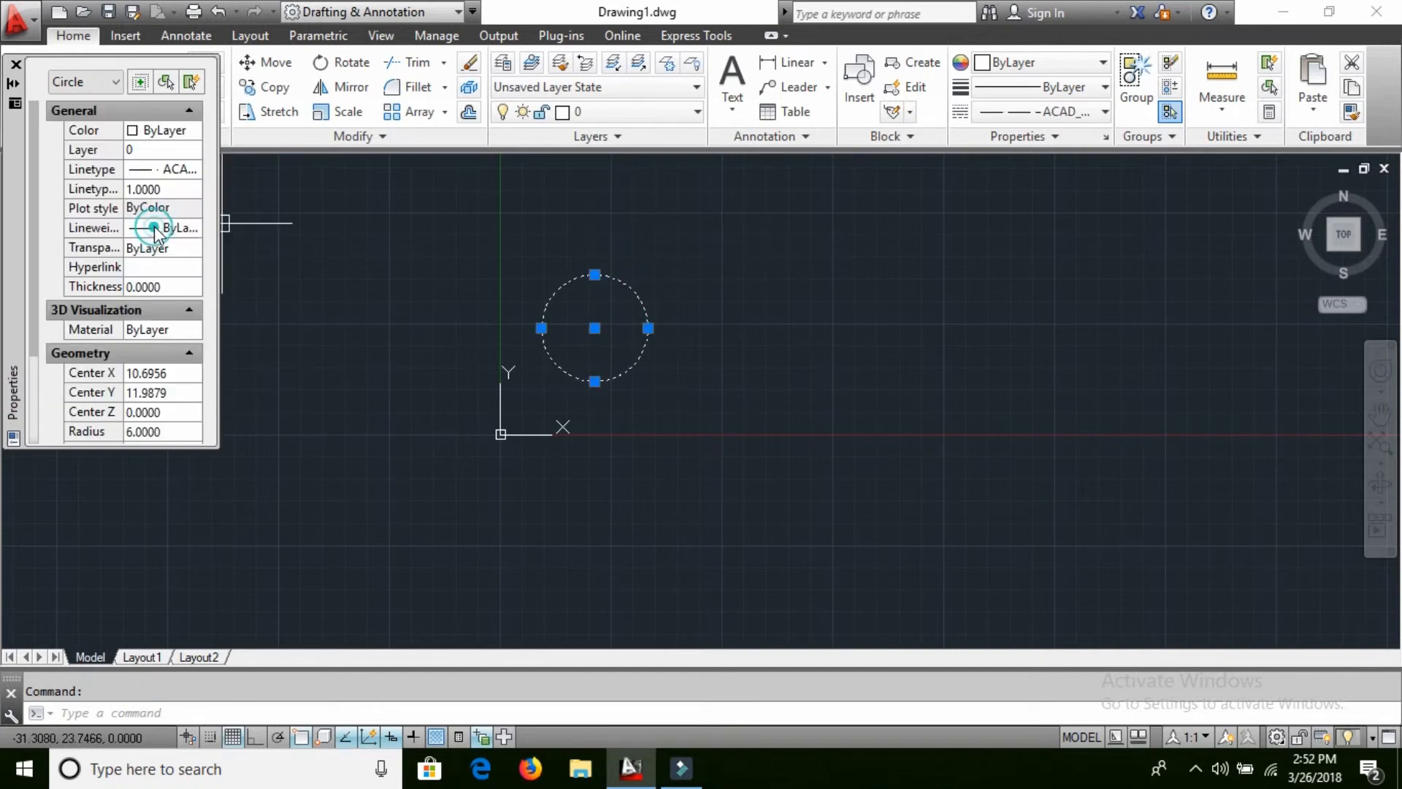
{"action": "left_click", "coordinate": [155, 229]}
{"action": "left_click", "coordinate": [194, 229]}
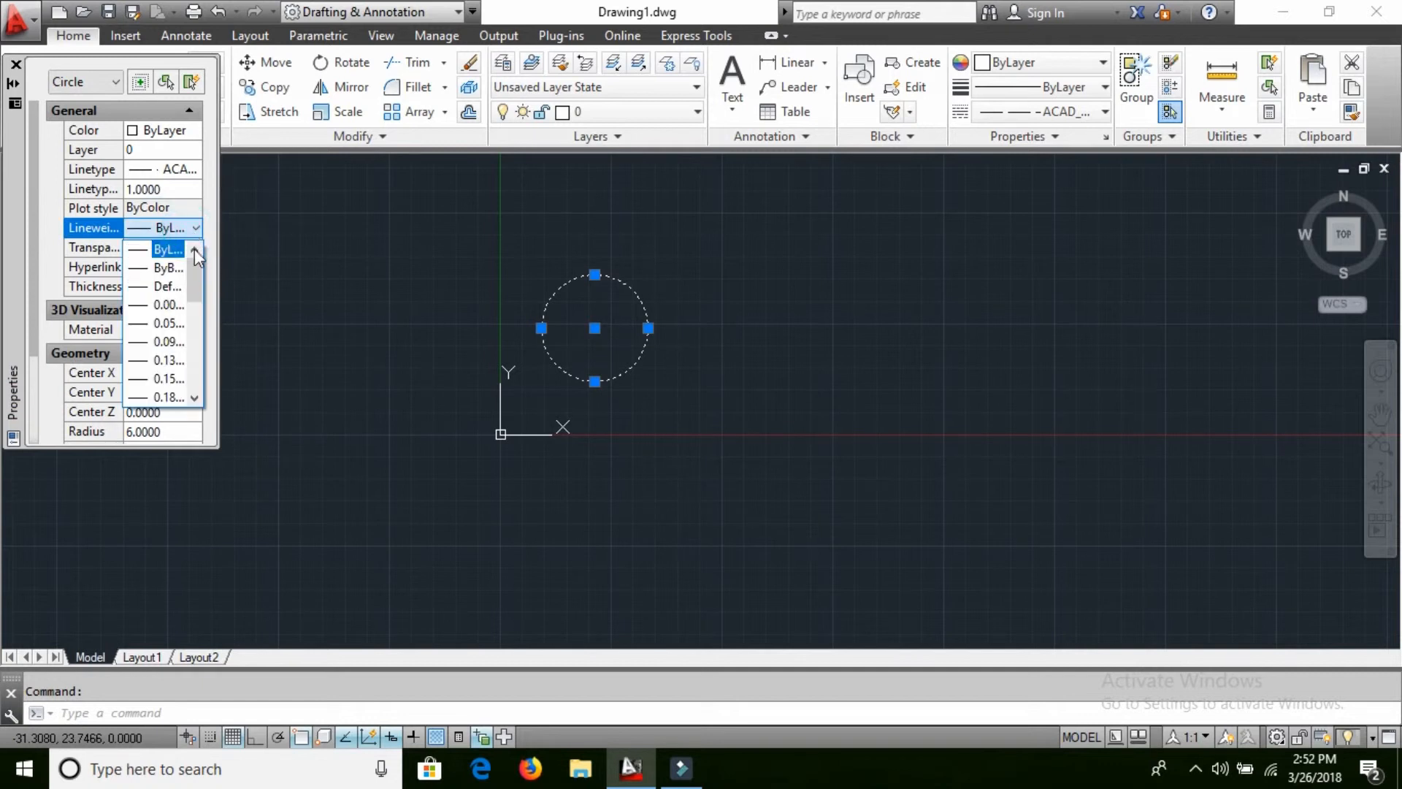
{"action": "left_click_drag", "start_coordinate": [198, 289], "coordinate": [200, 332]}
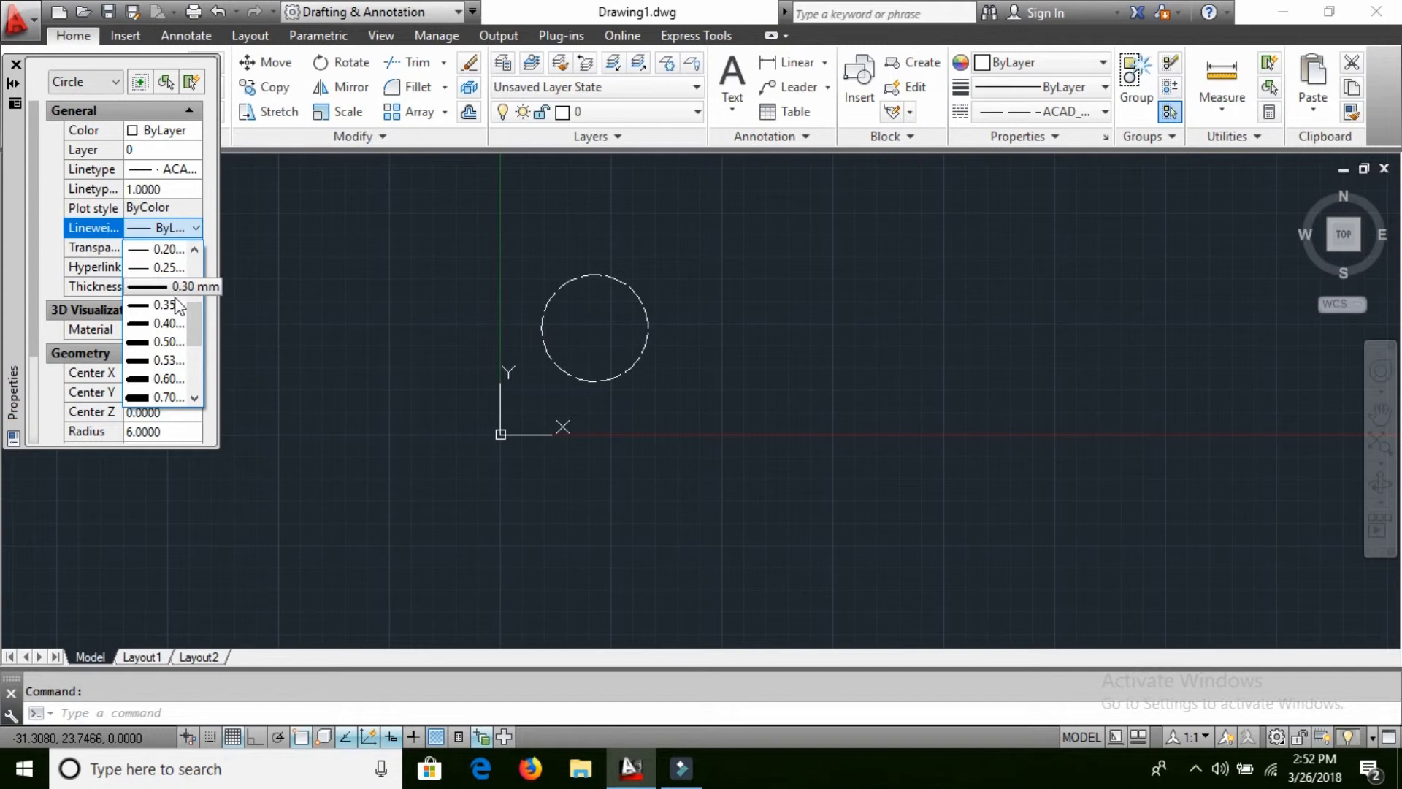
{"action": "left_click", "coordinate": [176, 307]}
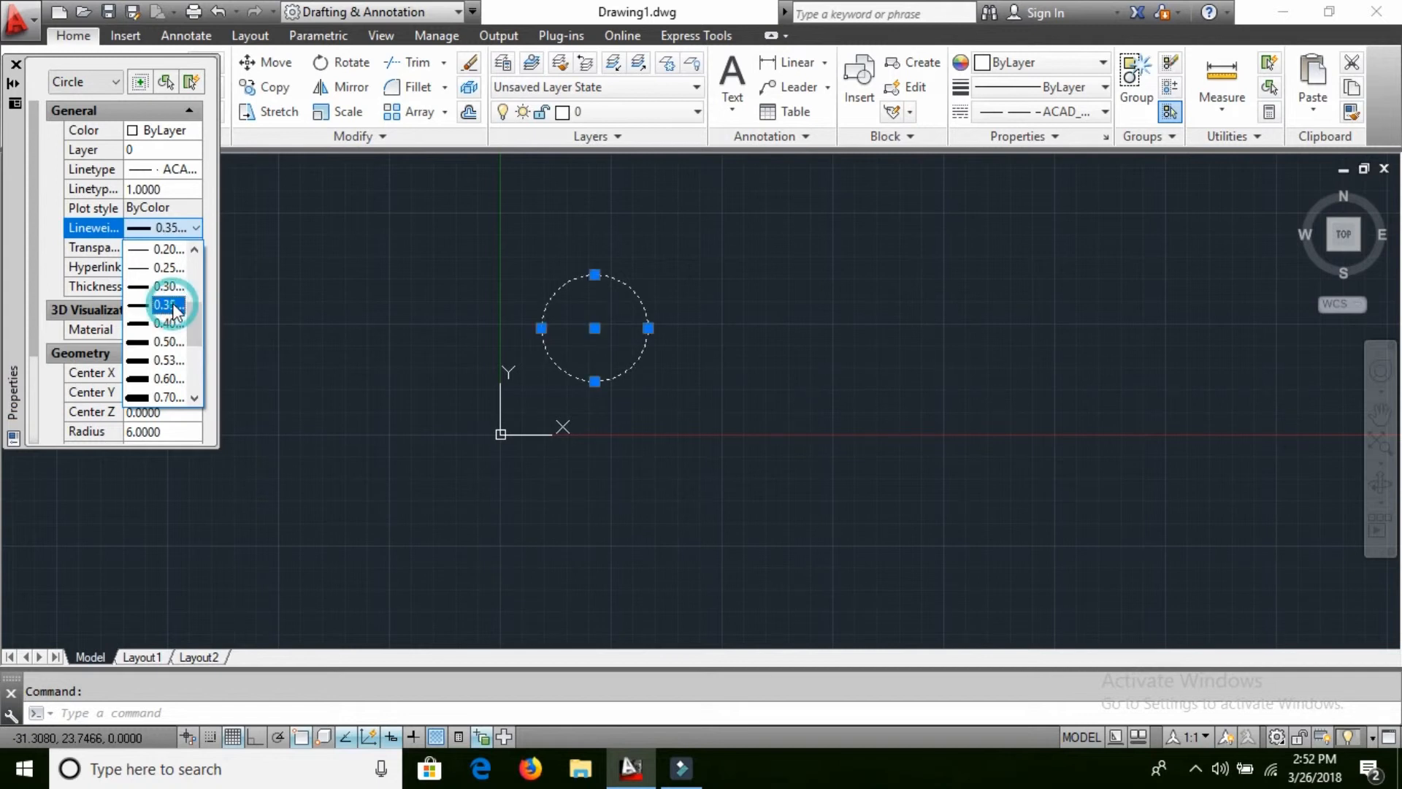
{"action": "left_click", "coordinate": [15, 65]}
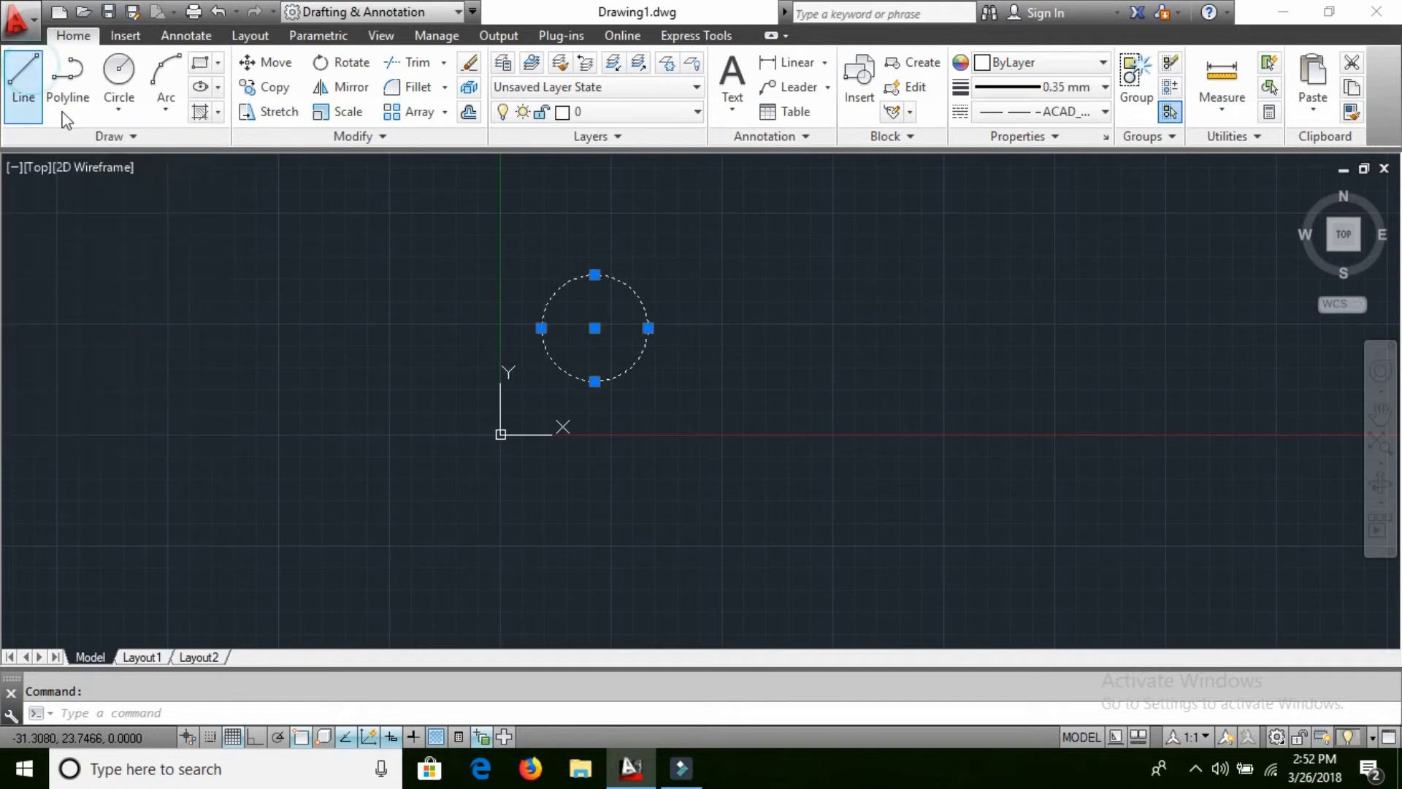
- Deselect the circle and turn on the display of lineweights in the drawing
{"action": "scroll", "coordinate": [640, 283], "scroll_direction": "up", "scroll_amount": 3}
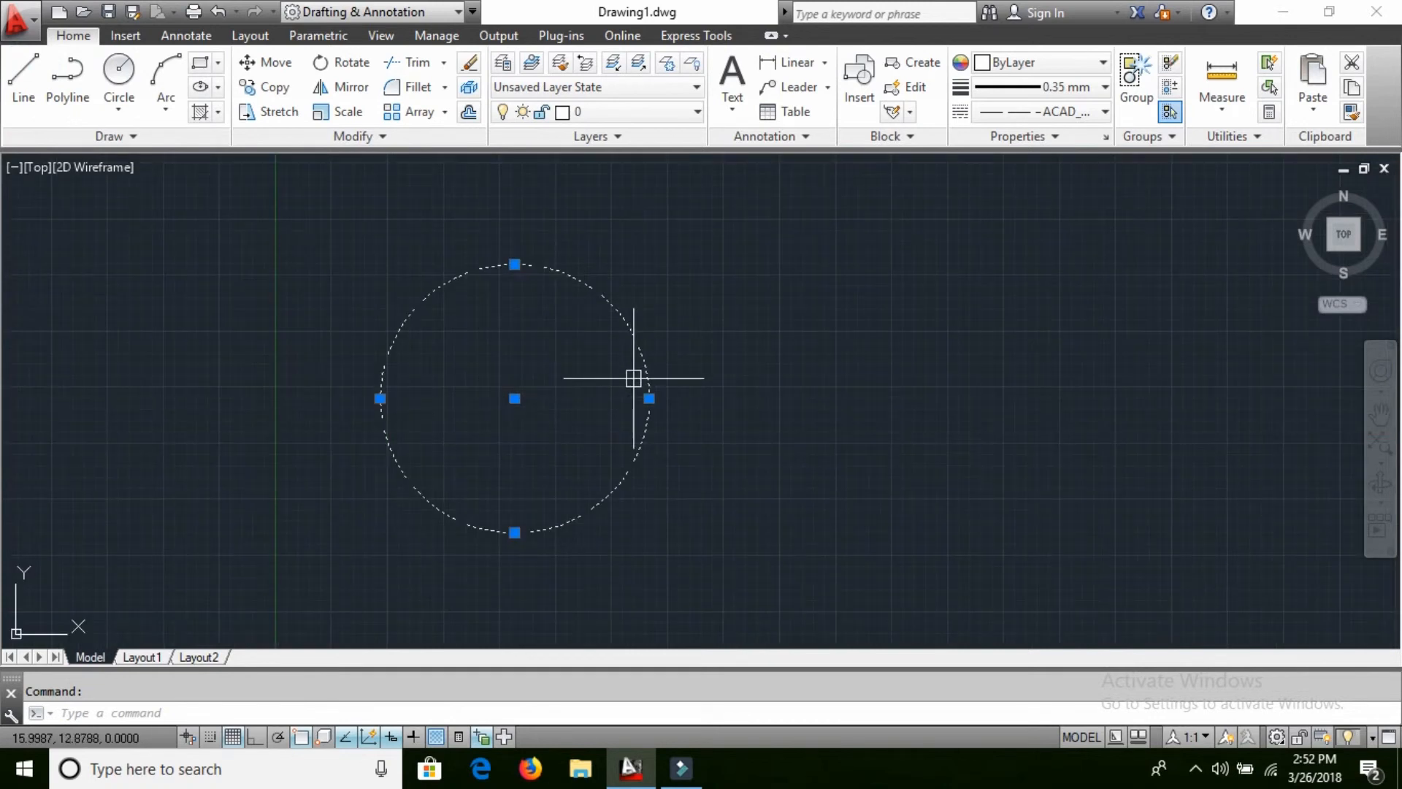
{"action": "key", "text": "Escape"}
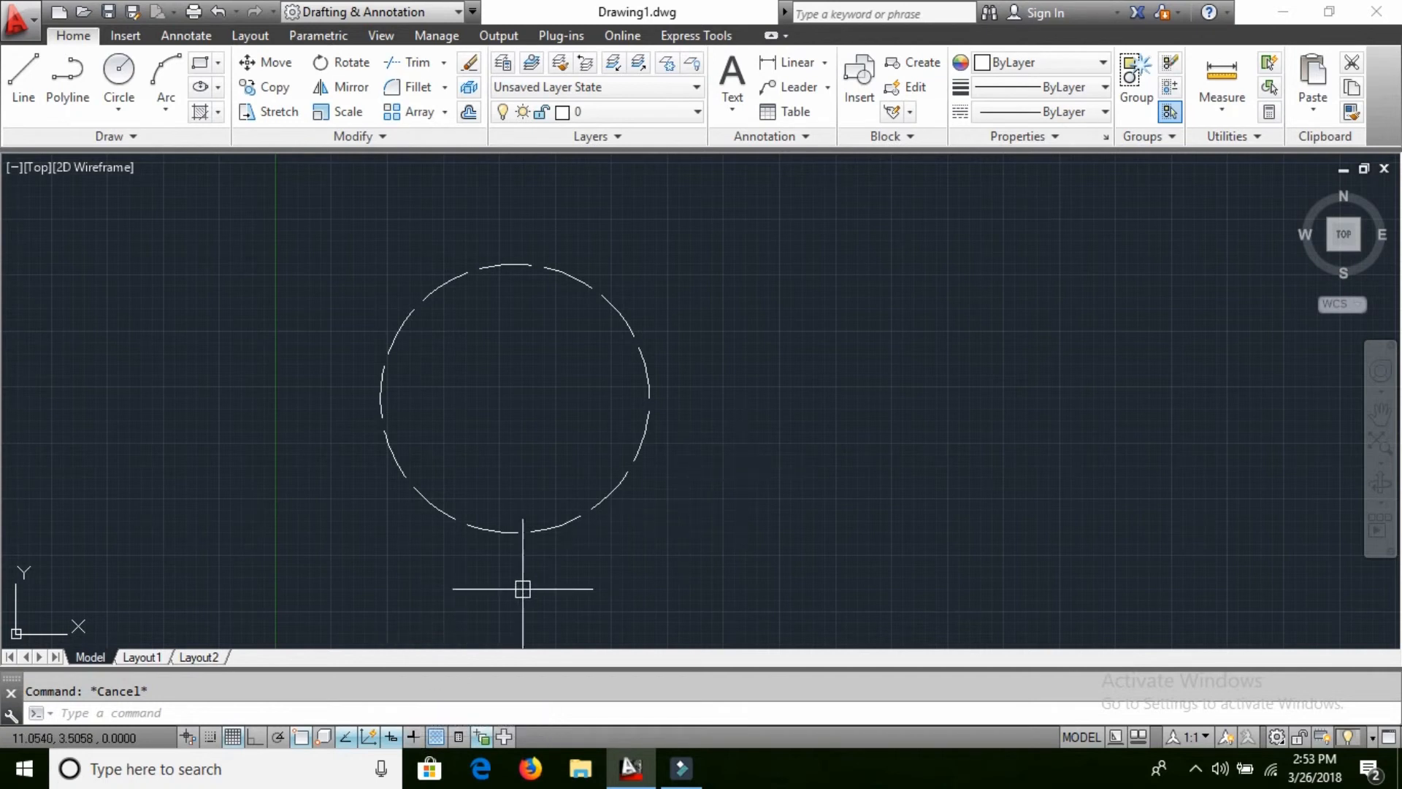
{"action": "left_click", "coordinate": [412, 737]}
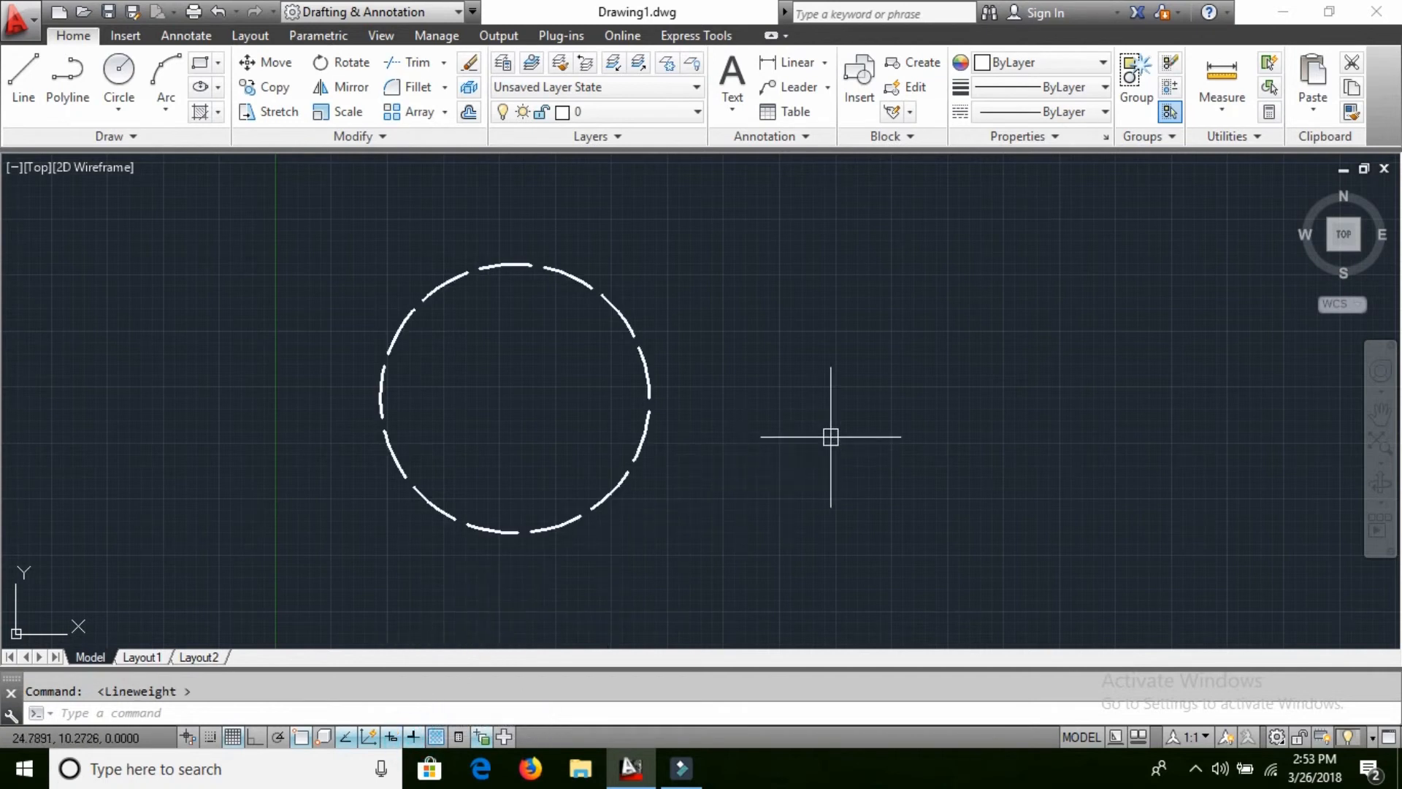
{"action": "mouse_move", "coordinate": [634, 437]}
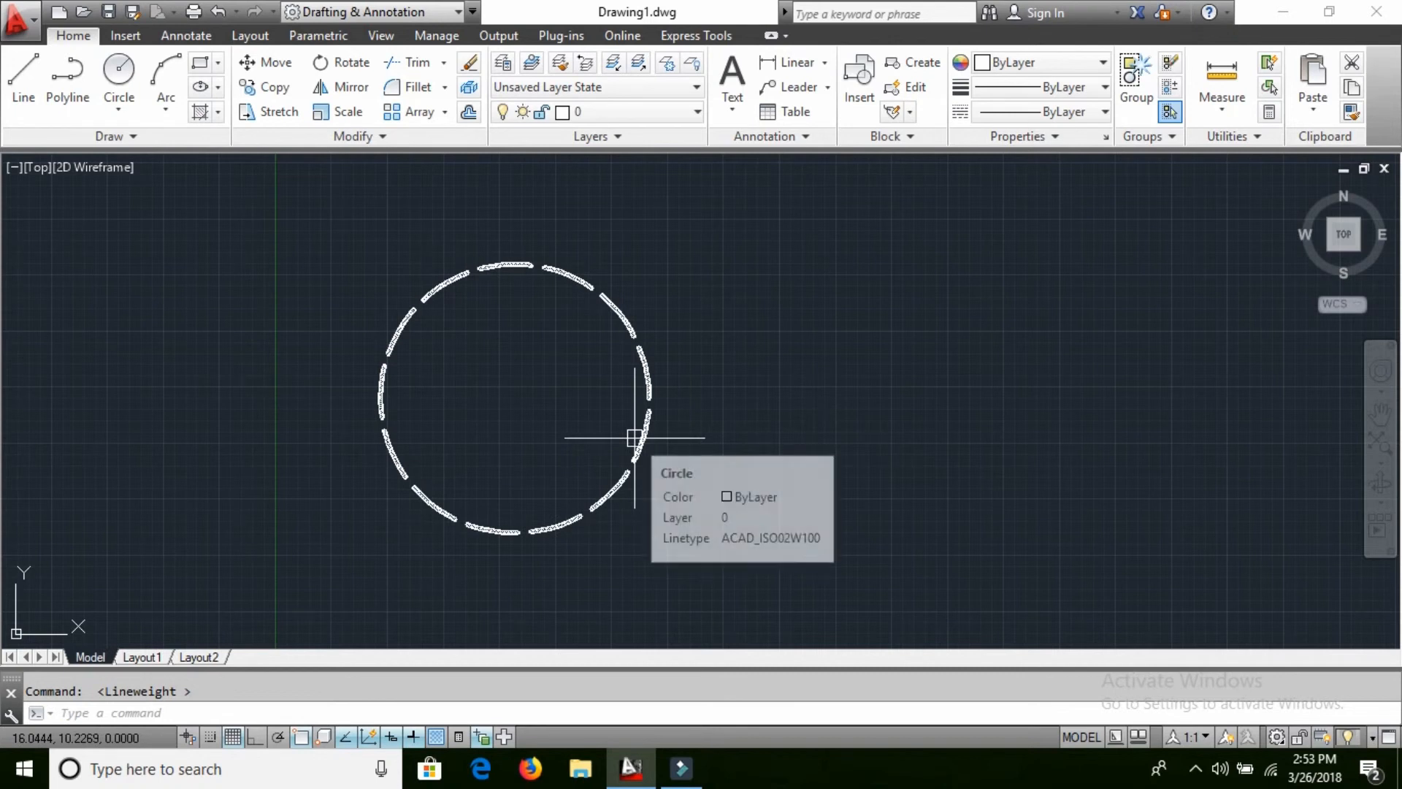